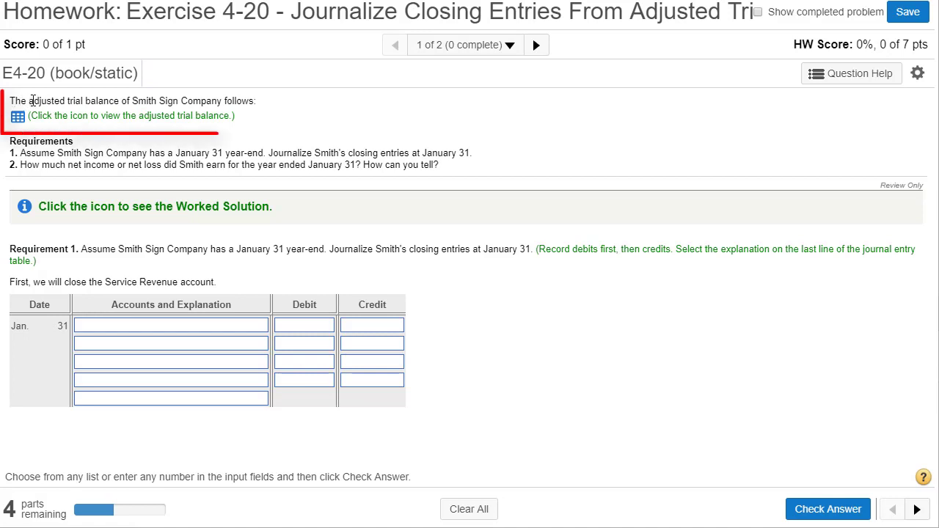
# Step: Open Smith Sign Company's adjusted trial balance and look through all its accounts and totals
pyautogui.moveTo(34, 101); pyautogui.dragTo(250, 100)
pyautogui.click(16, 118)
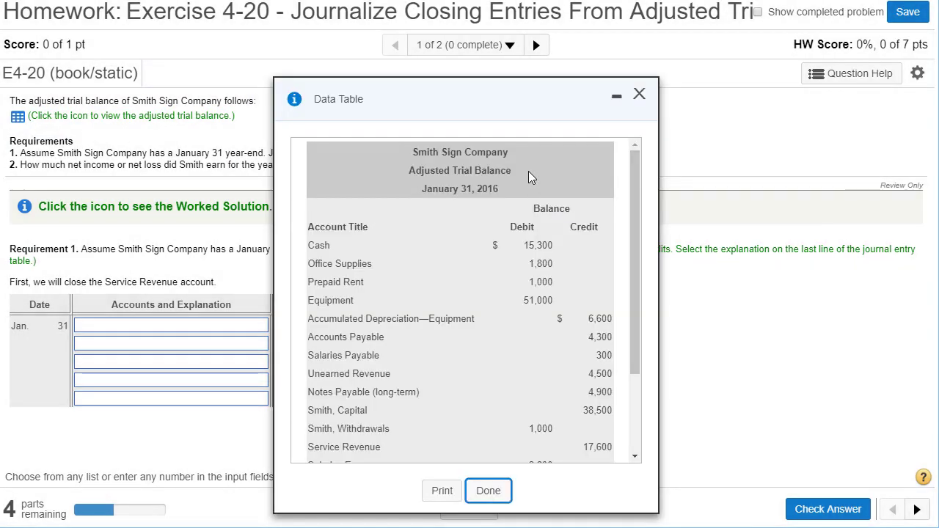
pyautogui.moveTo(575, 87); pyautogui.dragTo(758, 78)
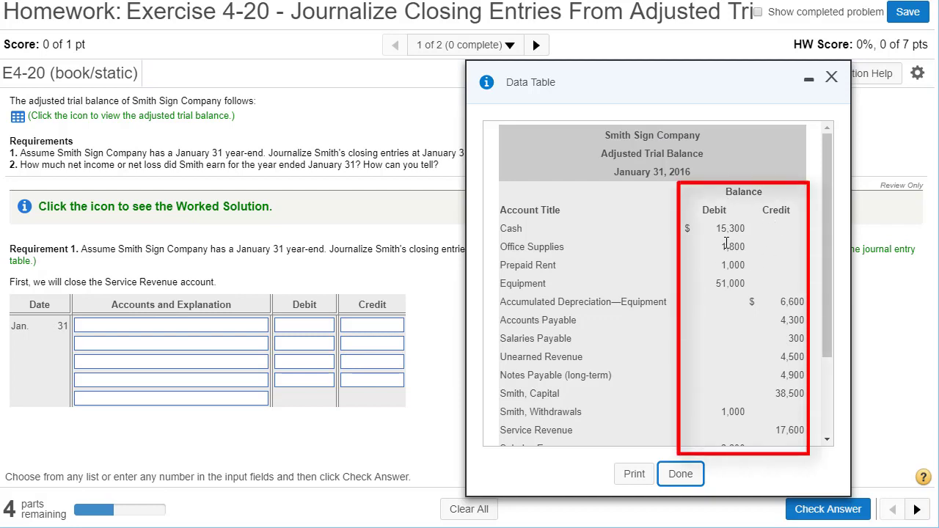
pyautogui.moveTo(830, 191); pyautogui.dragTo(826, 299)
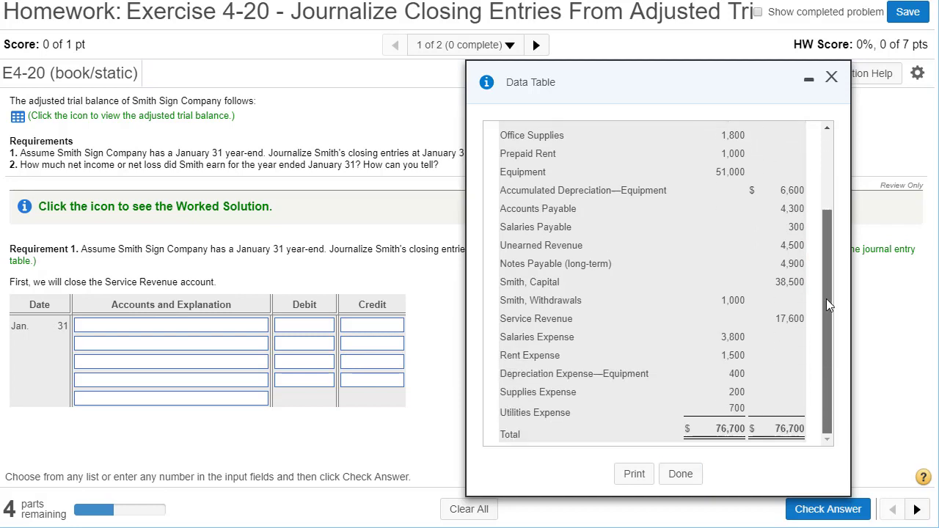
pyautogui.moveTo(828, 267); pyautogui.dragTo(842, 174)
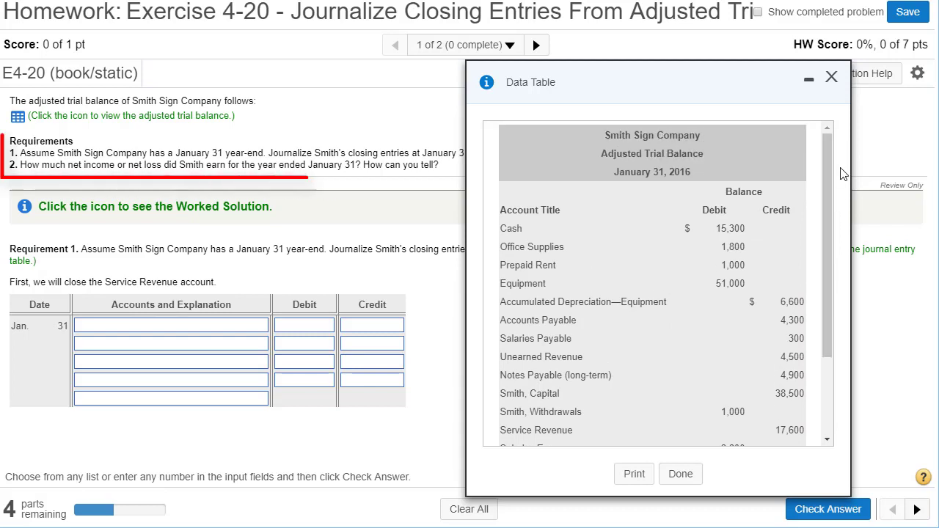
# Step: Reposition the trial balance window clear of the exercise text and read the requirements and the instruction to close Service Revenue
pyautogui.moveTo(699, 85); pyautogui.dragTo(717, 239)
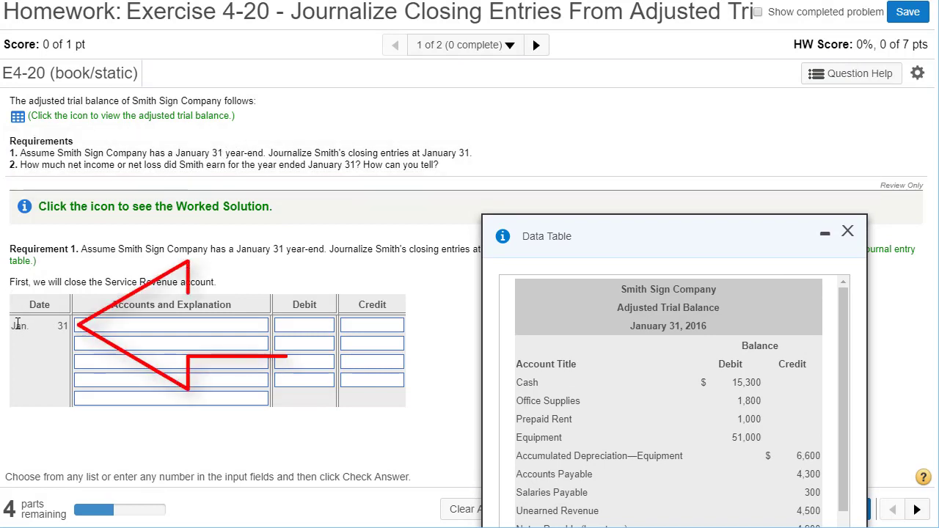
pyautogui.moveTo(16, 326); pyautogui.dragTo(69, 327)
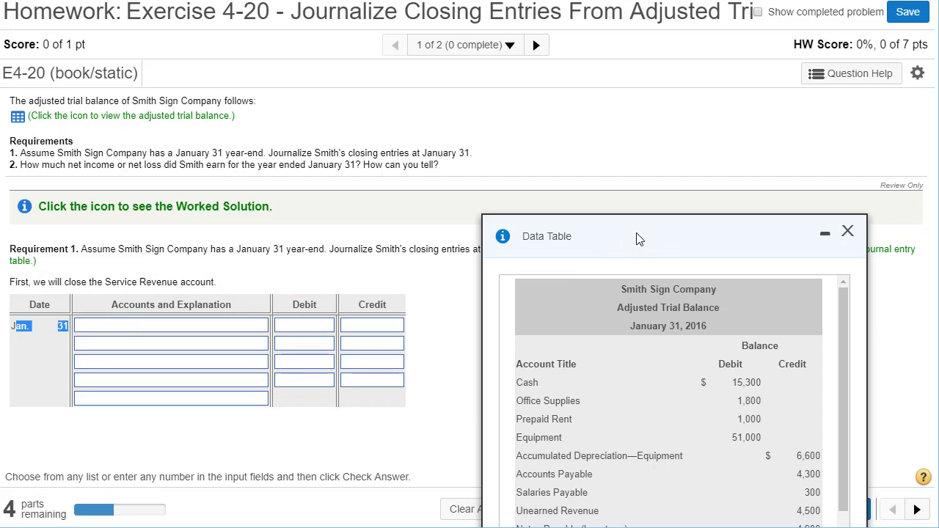
pyautogui.moveTo(637, 238); pyautogui.dragTo(688, 94)
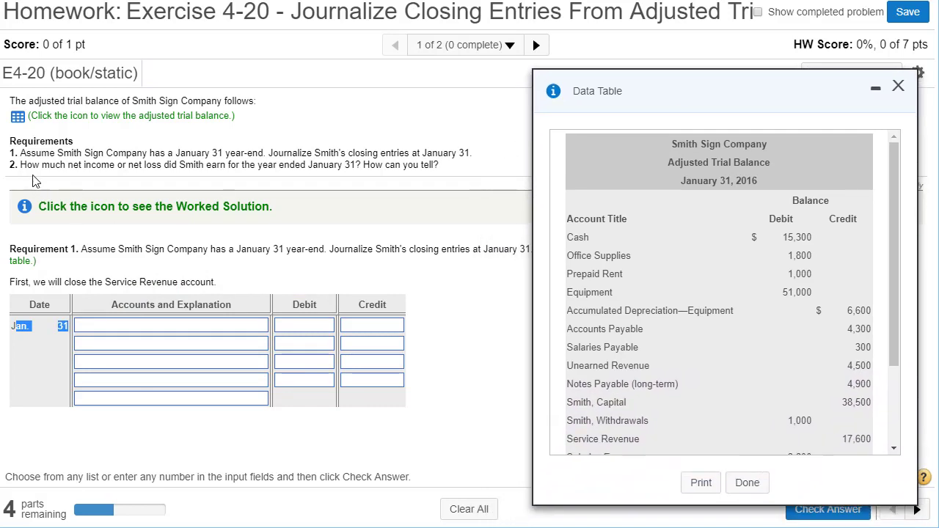
pyautogui.moveTo(20, 164); pyautogui.dragTo(189, 170)
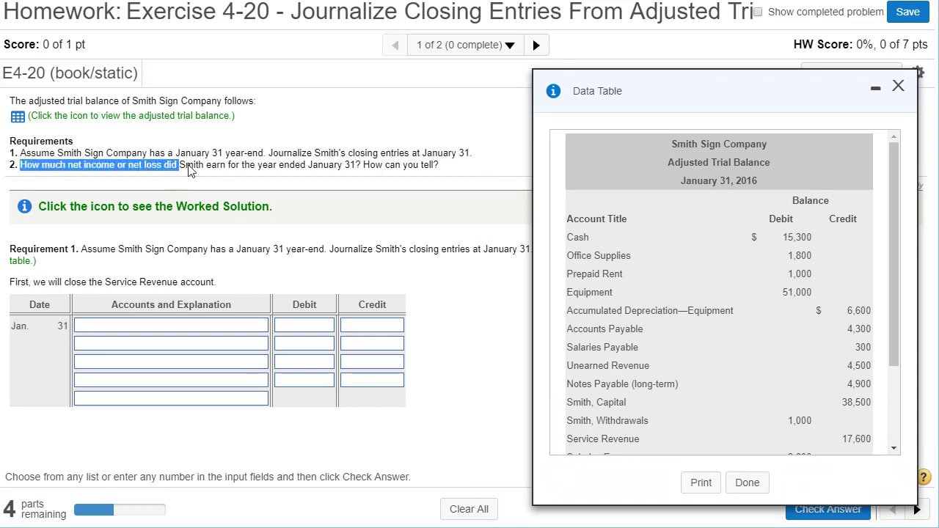
pyautogui.click(203, 248)
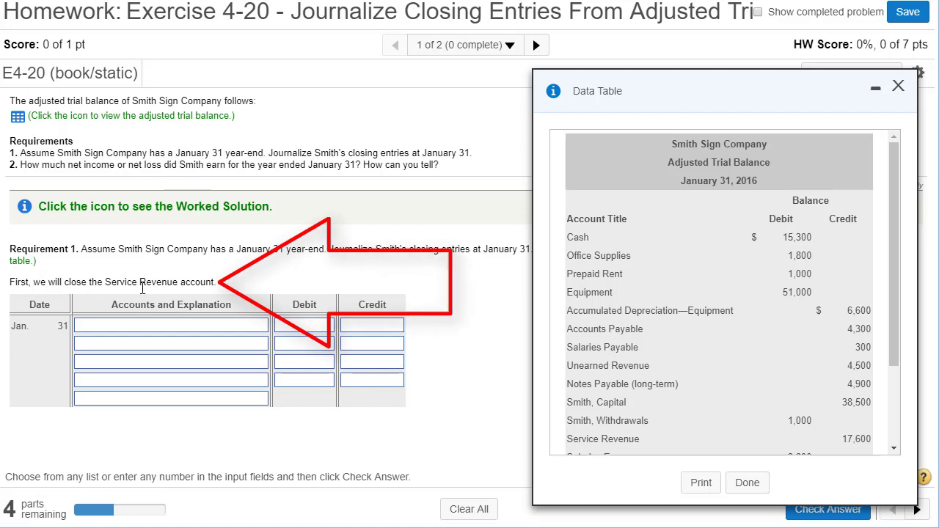
pyautogui.moveTo(223, 287); pyautogui.dragTo(11, 284)
pyautogui.click(20, 298)
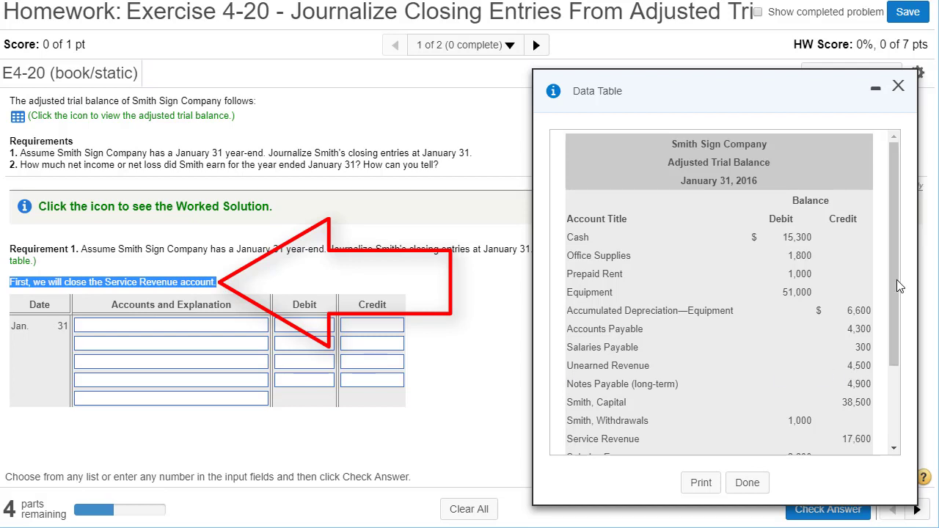
# Step: Find Service Revenue in the adjusted trial balance and select its credit balance for copying
pyautogui.moveTo(896, 277); pyautogui.dragTo(895, 372)
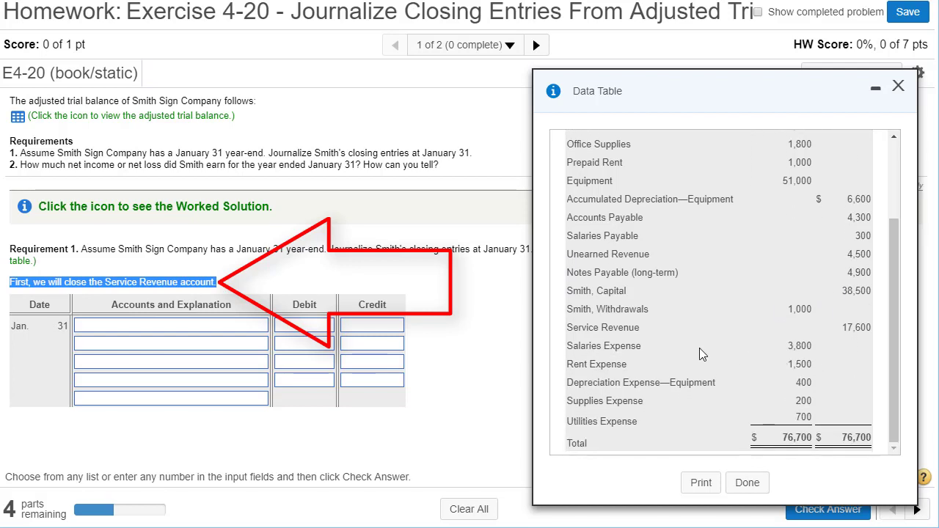
pyautogui.moveTo(574, 328); pyautogui.dragTo(642, 334)
pyautogui.doubleClick(858, 328)
pyautogui.hotkey('ctrl', 'c')
pyautogui.scroll(3, 893, 324)
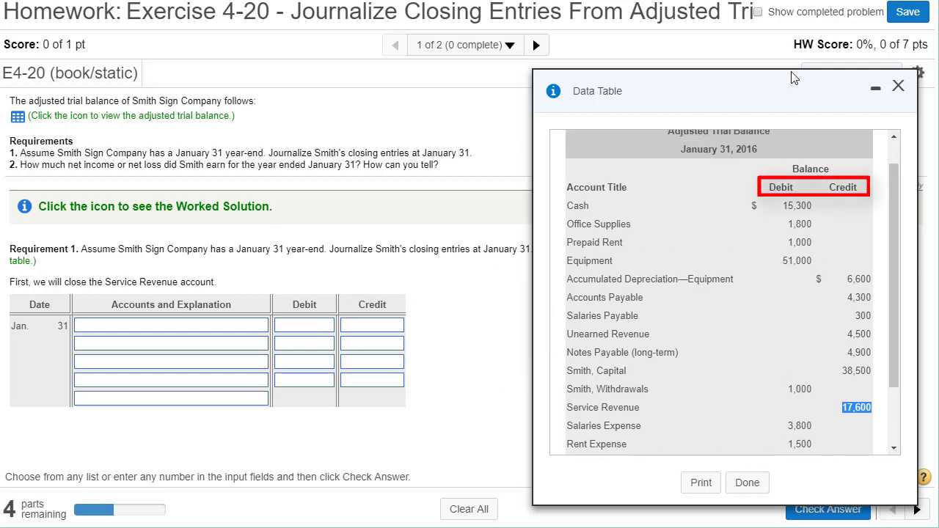
# Step: Widen the trial balance window and place it beside the journal entry table with the Service Revenue row in view
pyautogui.moveTo(788, 88); pyautogui.dragTo(791, 32)
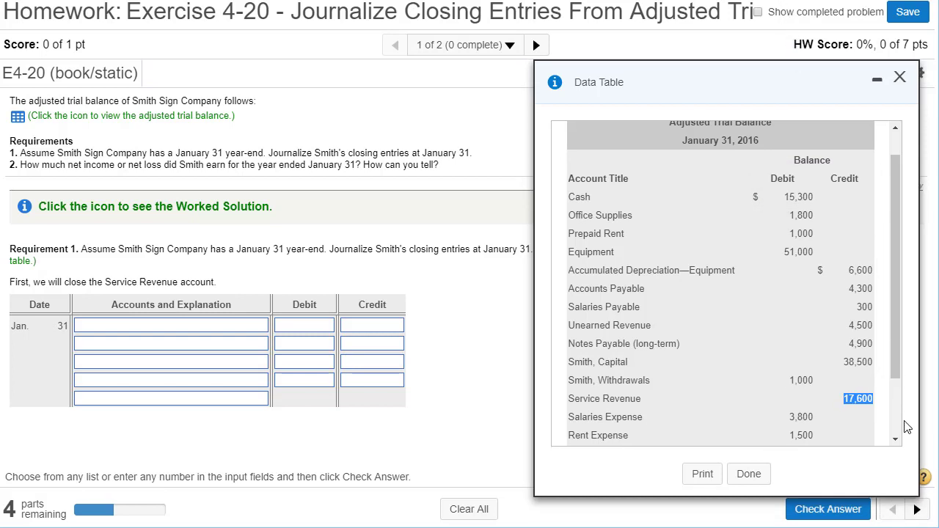
pyautogui.moveTo(915, 493); pyautogui.dragTo(924, 505)
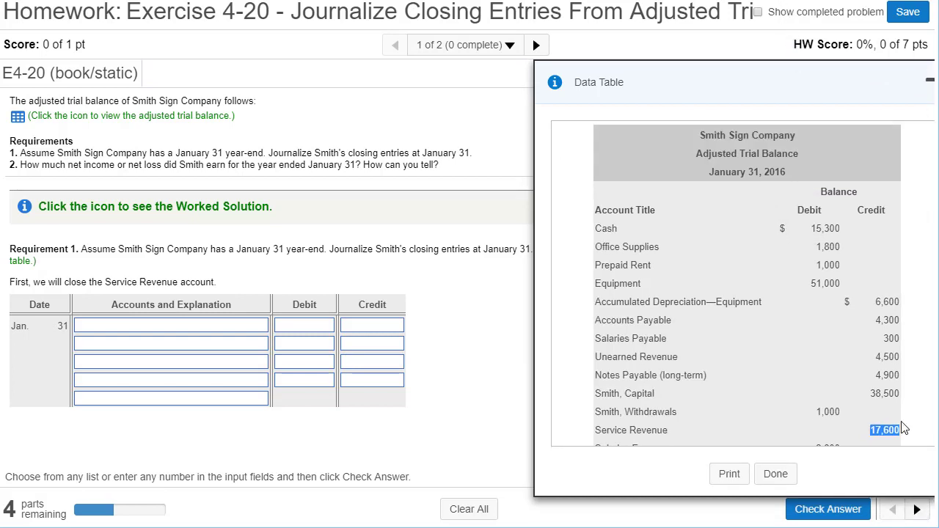
pyautogui.moveTo(793, 78); pyautogui.dragTo(727, 79)
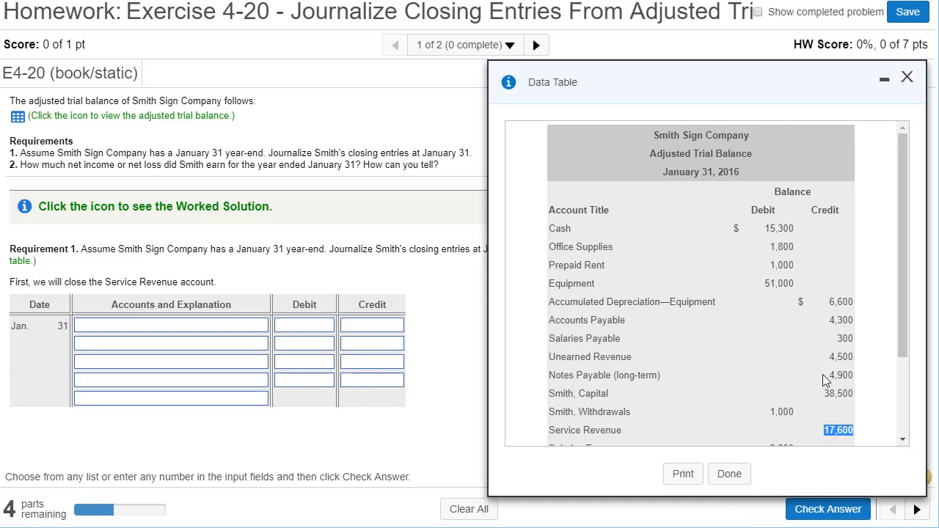
pyautogui.moveTo(906, 352); pyautogui.dragTo(908, 372)
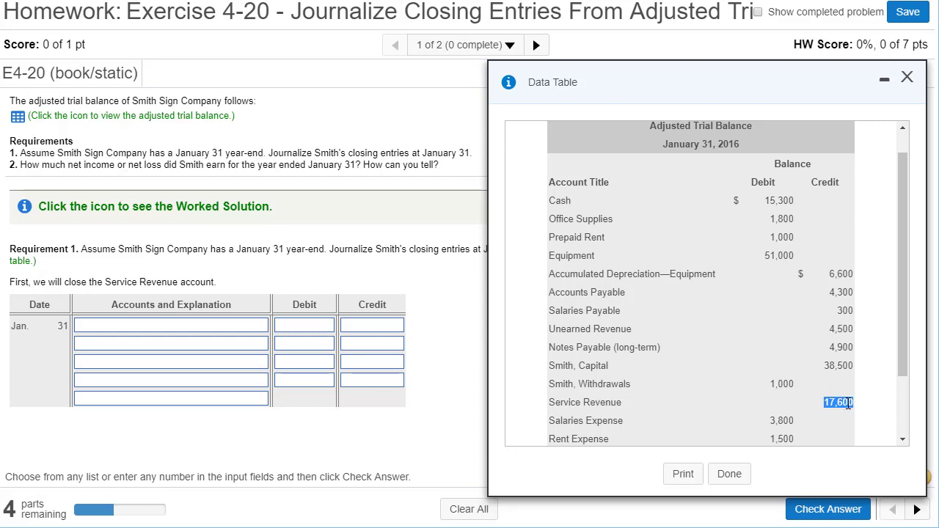
# Step: Debit Service Revenue for 17,600 on the first line of the January 31 closing entry
pyautogui.click(308, 326)
pyautogui.hotkey('ctrl', 'v')
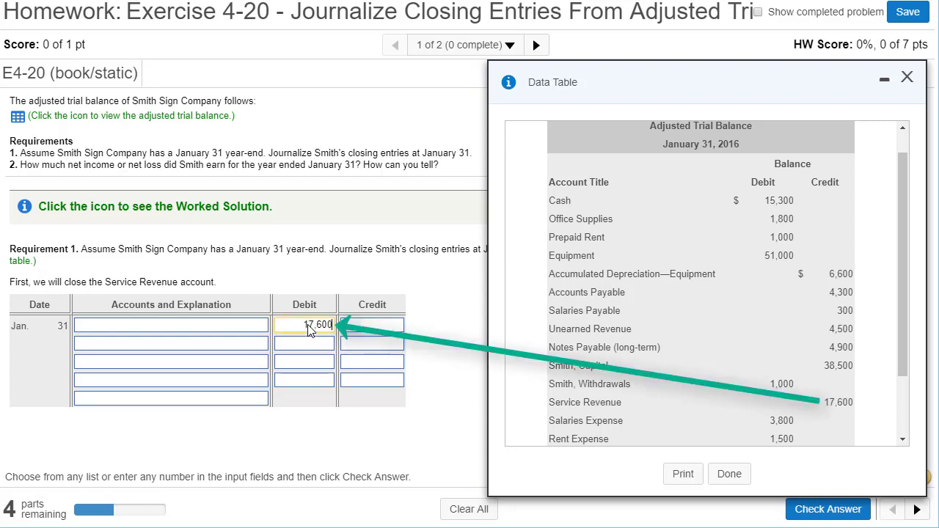
pyautogui.click(224, 328)
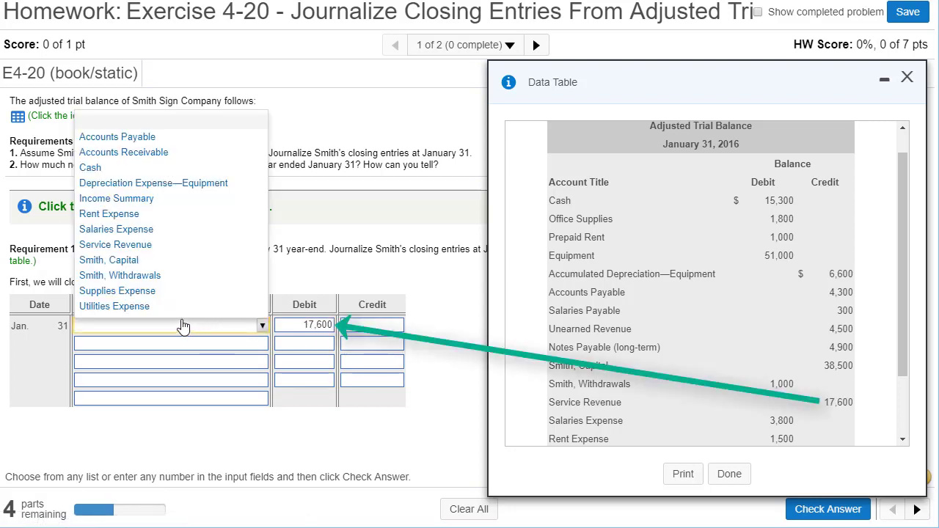
pyautogui.click(116, 246)
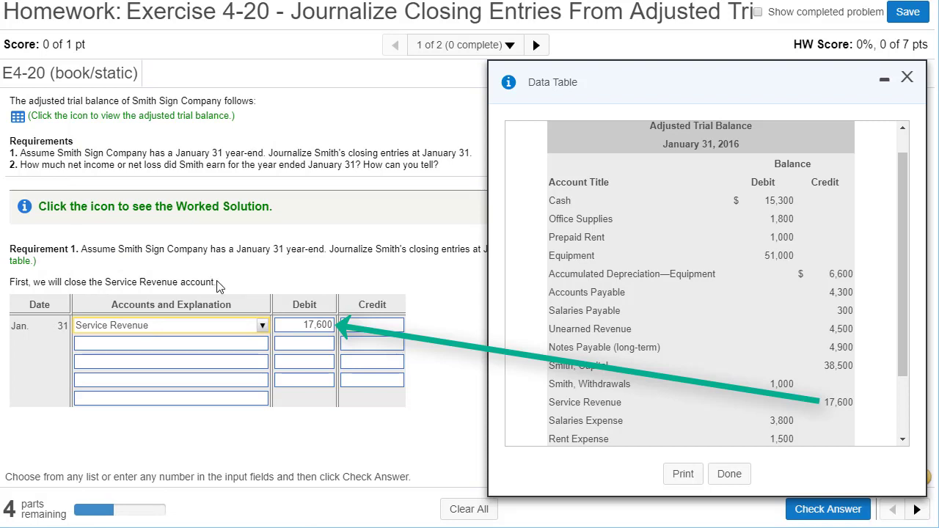
# Step: Credit Income Summary for 17,600 on the second line of the revenue closing entry, reusing the debit amount
pyautogui.click(202, 344)
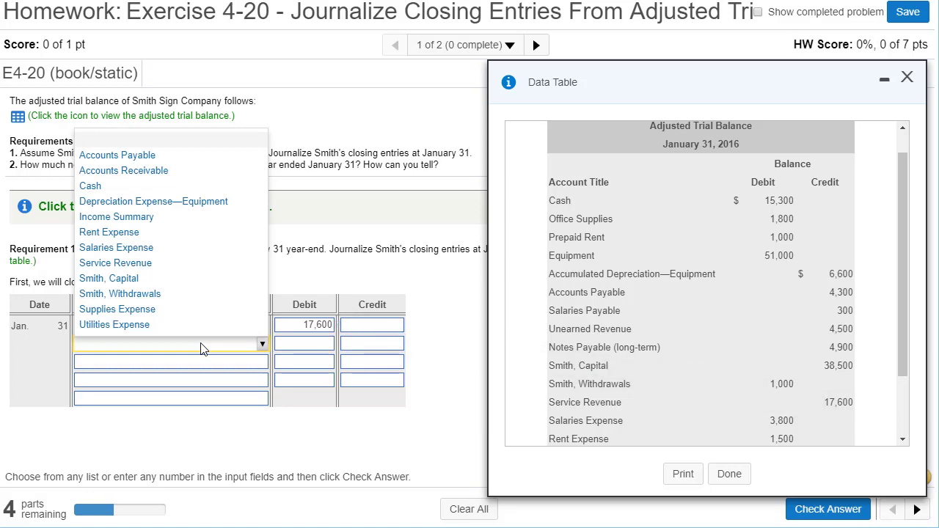
pyautogui.click(142, 220)
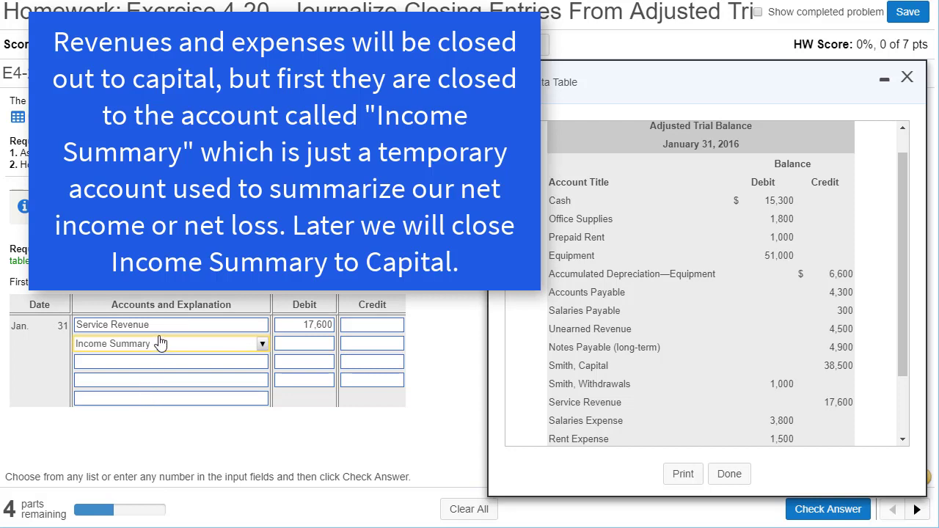
pyautogui.doubleClick(326, 331)
pyautogui.hotkey('ctrl', 'c')
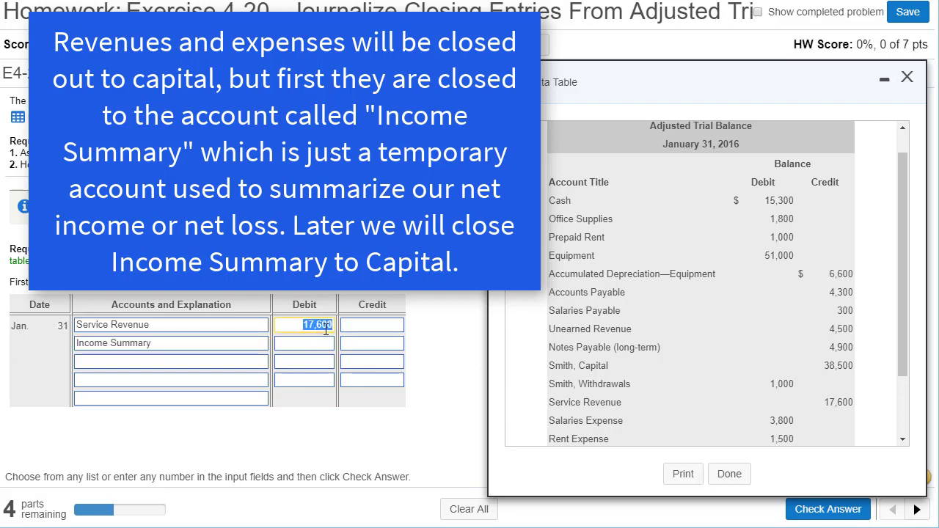
pyautogui.click(370, 352)
pyautogui.hotkey('ctrl', 'v')
# Step: Set the entry's explanation to "To close revenue.", check the answer and dismiss the feedback
pyautogui.click(256, 404)
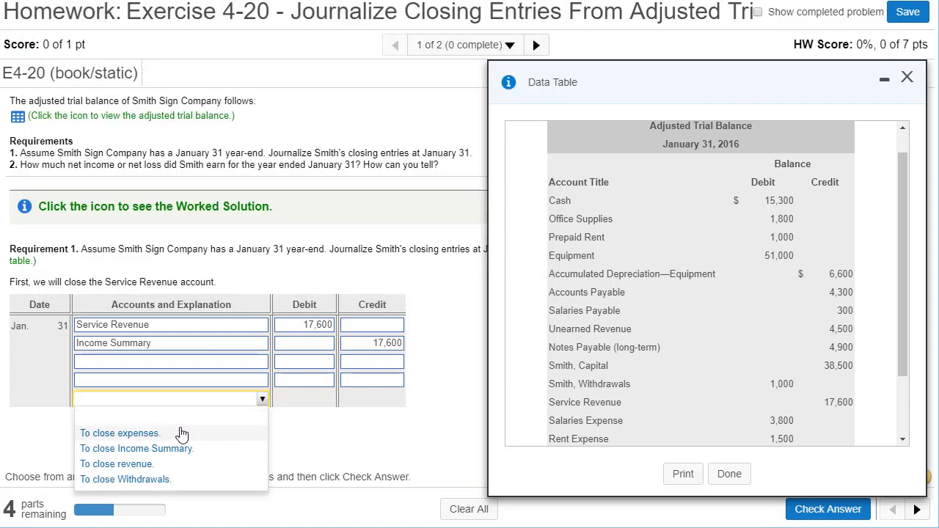
pyautogui.click(143, 466)
pyautogui.scroll(-1, 849, 394)
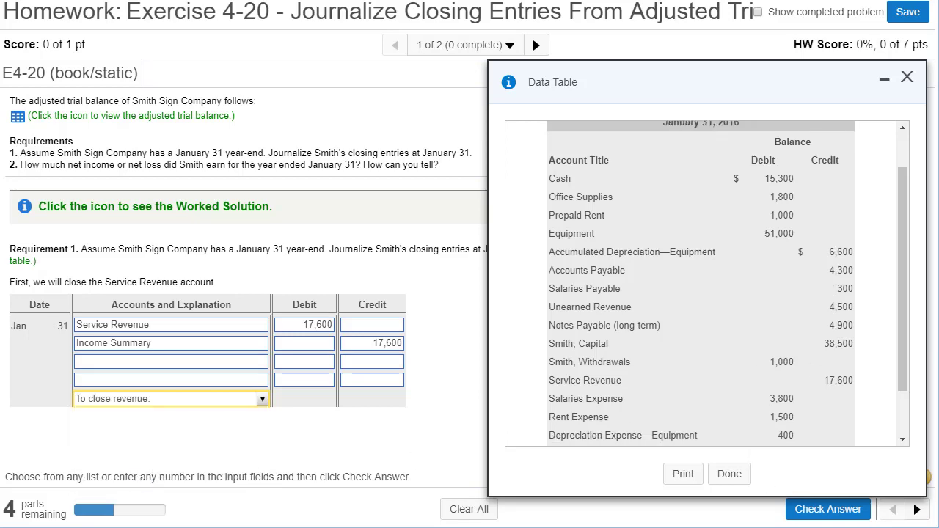
pyautogui.click(845, 514)
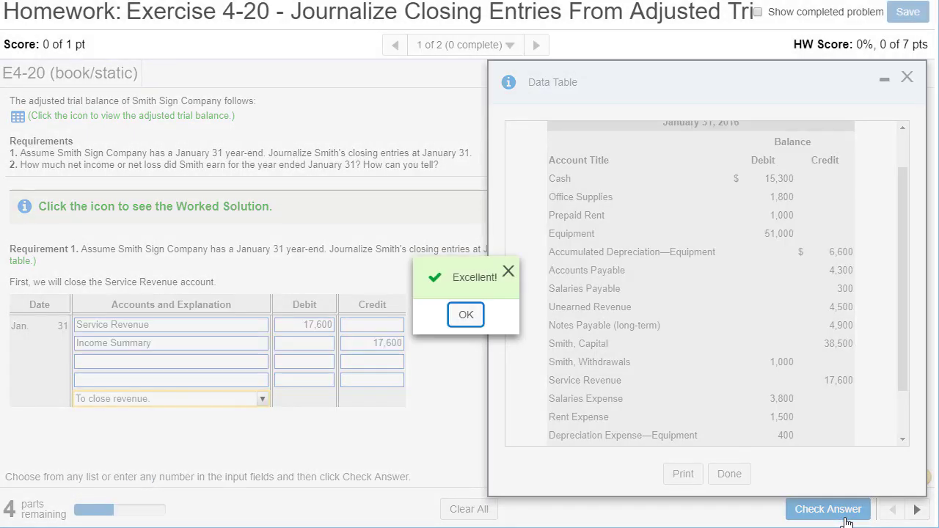
pyautogui.click(466, 315)
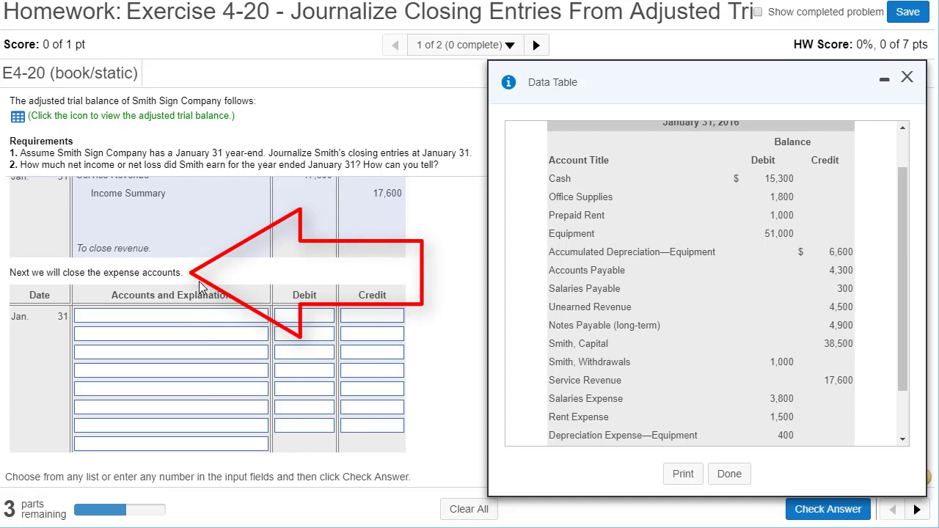
# Step: Credit Salaries Expense for 3,800 on the second line of the expense closing entry, copying the amount from the trial balance
pyautogui.moveTo(185, 273); pyautogui.dragTo(10, 276)
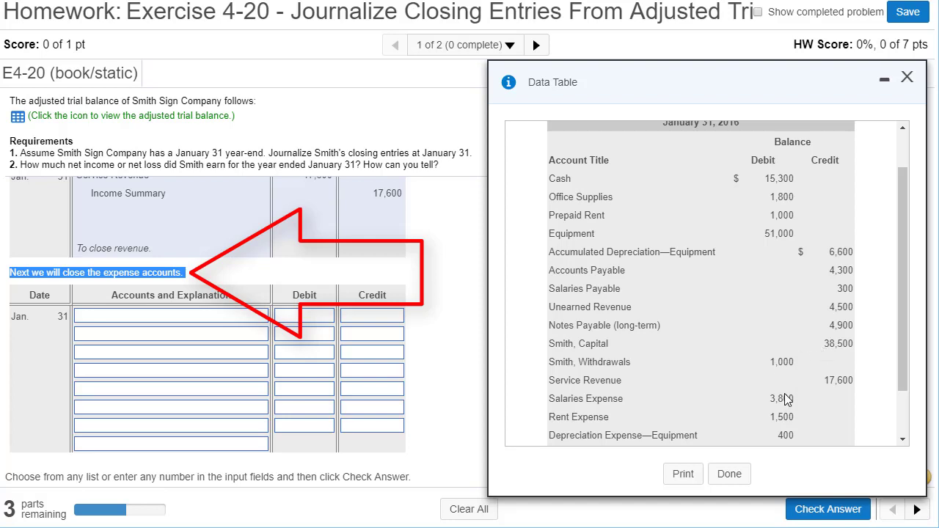
pyautogui.moveTo(901, 344); pyautogui.dragTo(895, 417)
pyautogui.moveTo(774, 333); pyautogui.dragTo(794, 338)
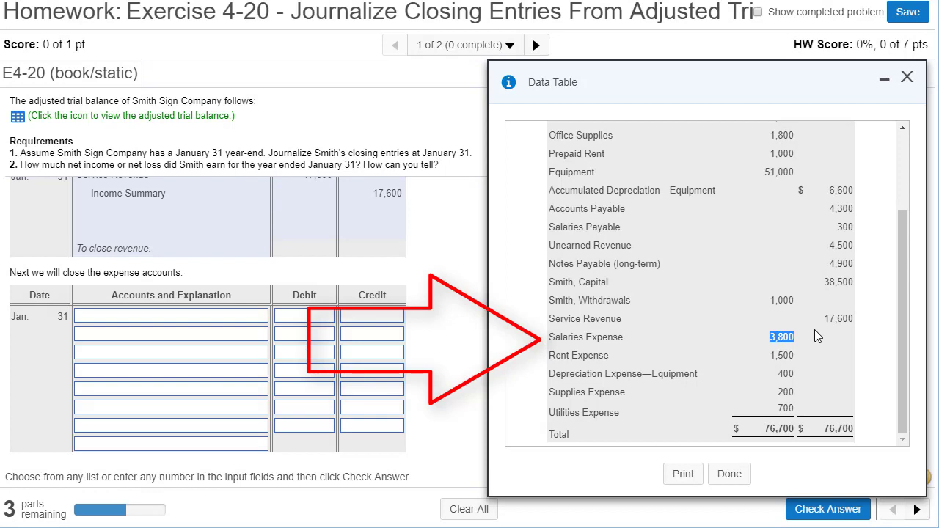
pyautogui.moveTo(901, 320); pyautogui.dragTo(910, 300)
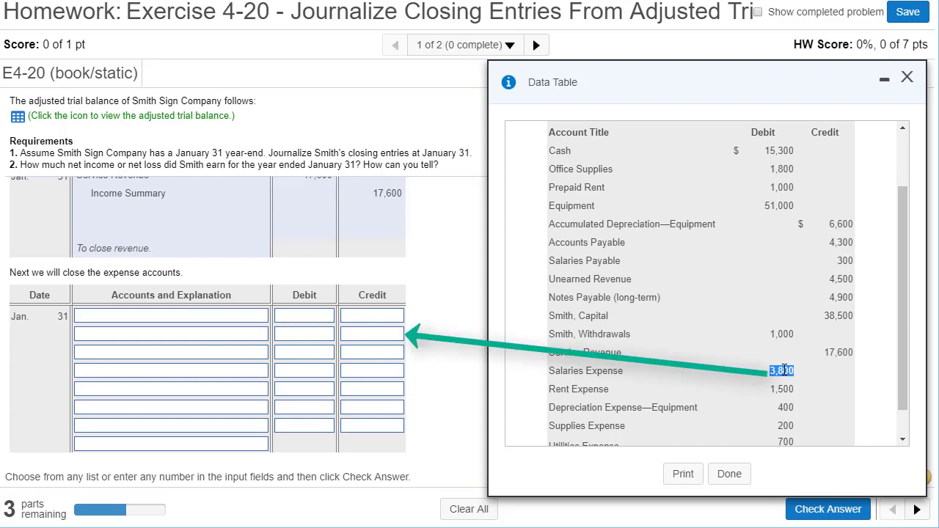
pyautogui.click(364, 341)
pyautogui.write('3,800')
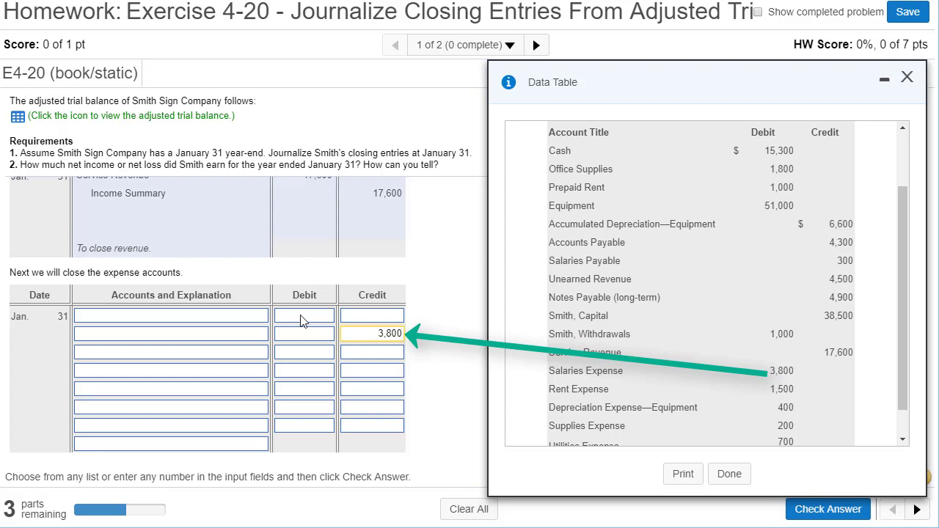
pyautogui.click(255, 342)
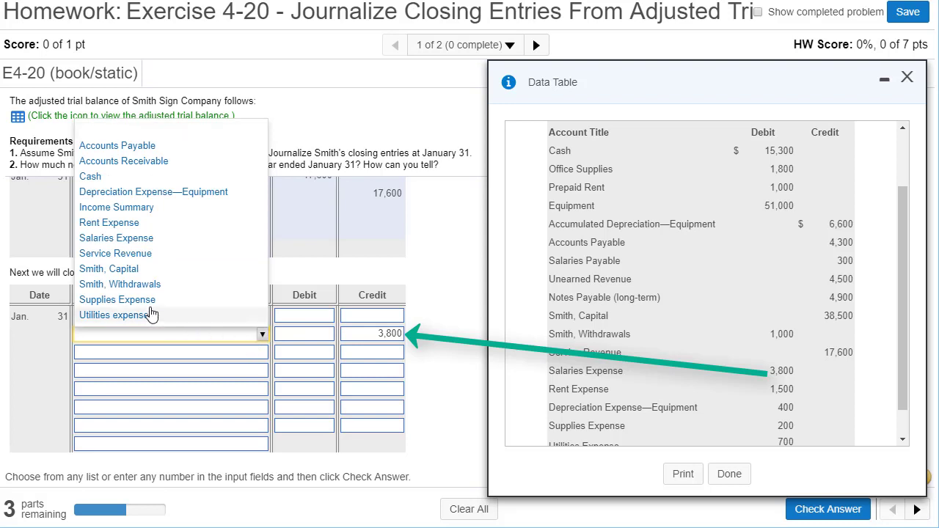
pyautogui.click(112, 239)
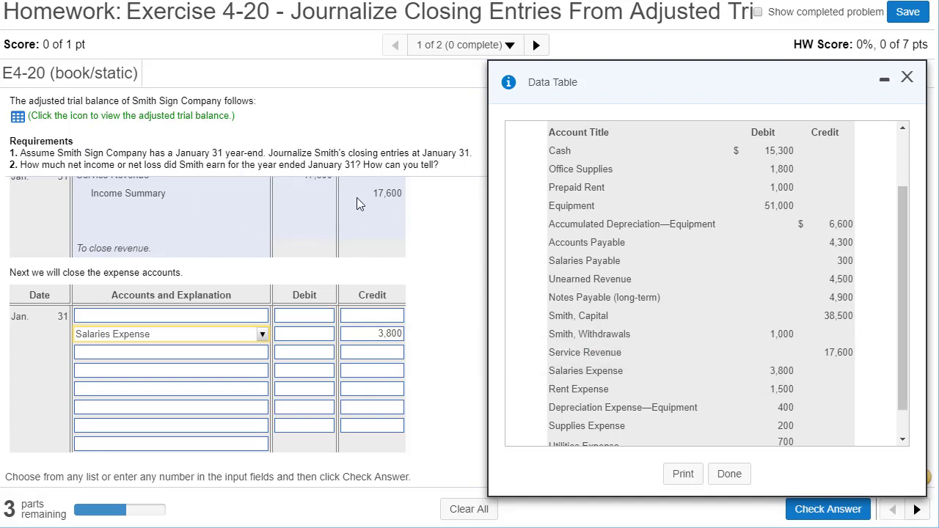
# Step: Choose Income Summary as the account on the first line of the expense closing entry
pyautogui.moveTo(176, 199); pyautogui.dragTo(91, 199)
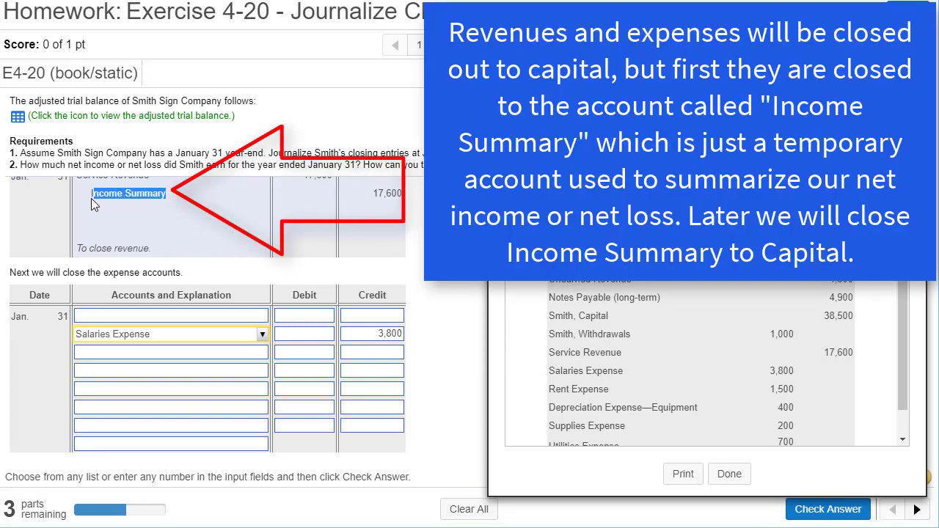
pyautogui.click(147, 314)
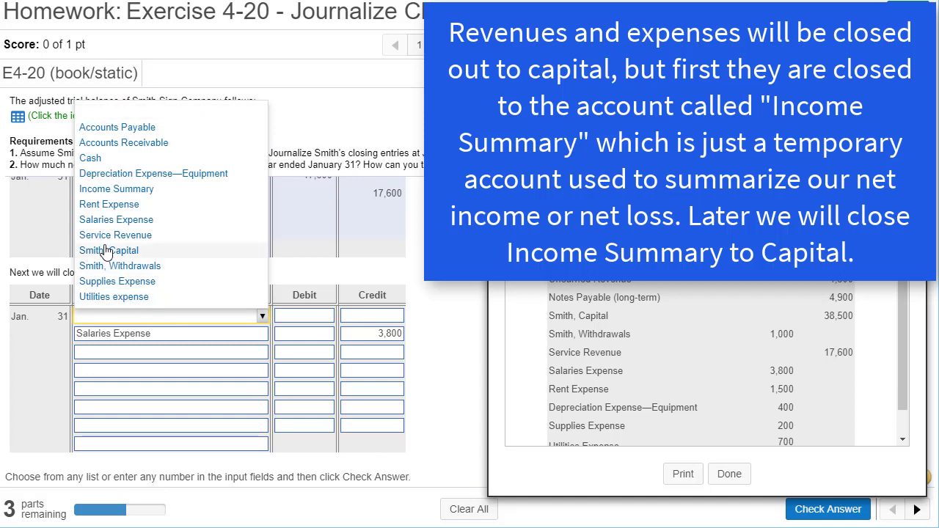
pyautogui.click(129, 190)
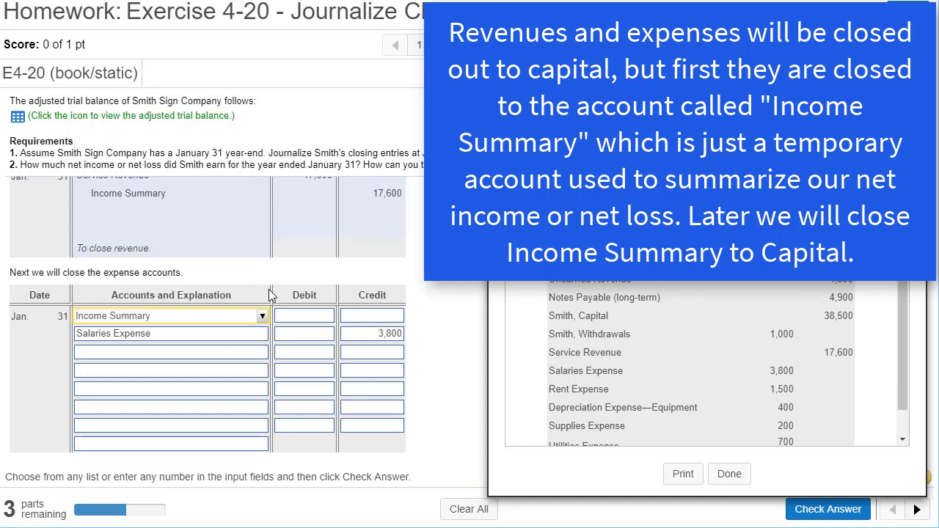
# Step: Credit Rent Expense for 1,500 on the third line of the expense closing entry, copying the amount from the trial balance
pyautogui.click(294, 316)
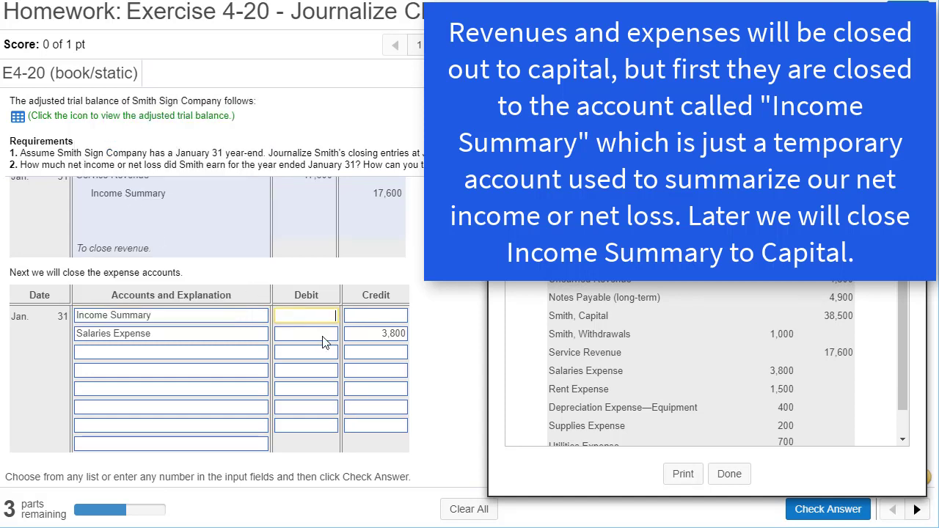
pyautogui.doubleClick(785, 390)
pyautogui.hotkey('ctrl', 'c')
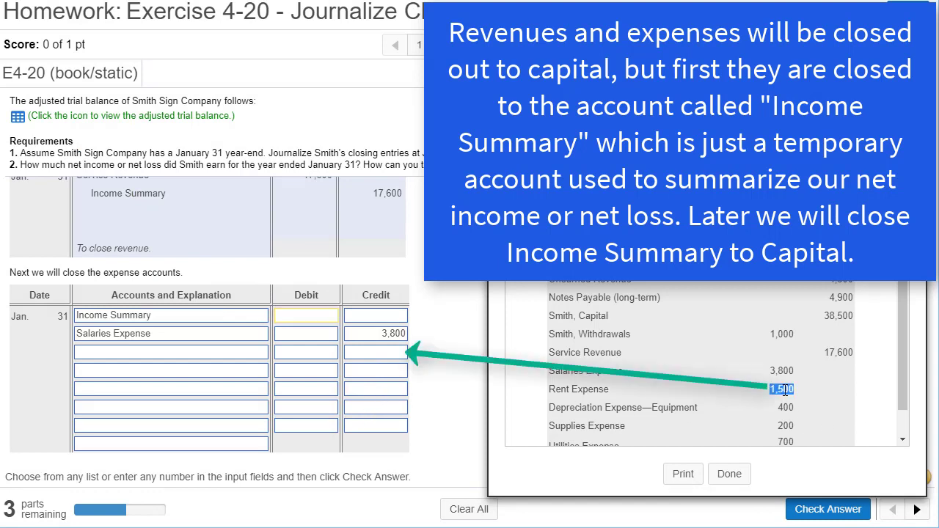
pyautogui.click(376, 355)
pyautogui.hotkey('ctrl', 'v')
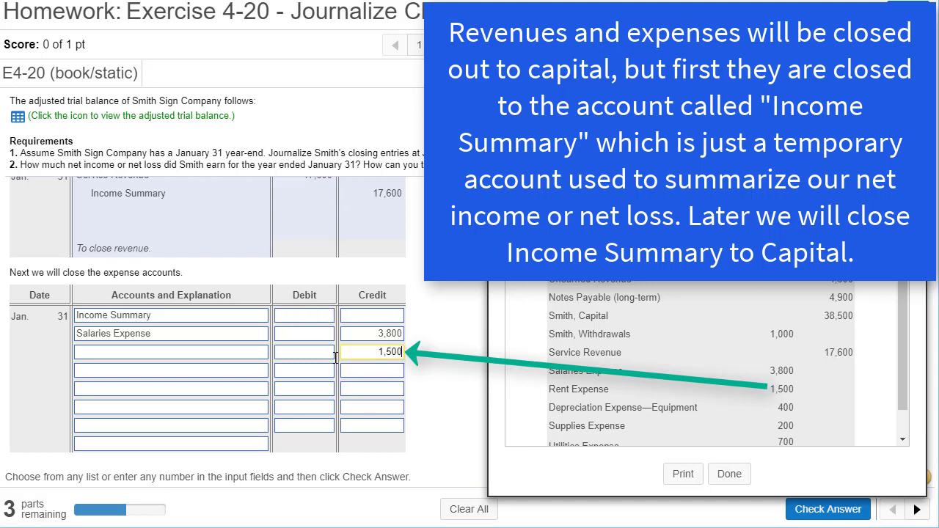
pyautogui.click(262, 356)
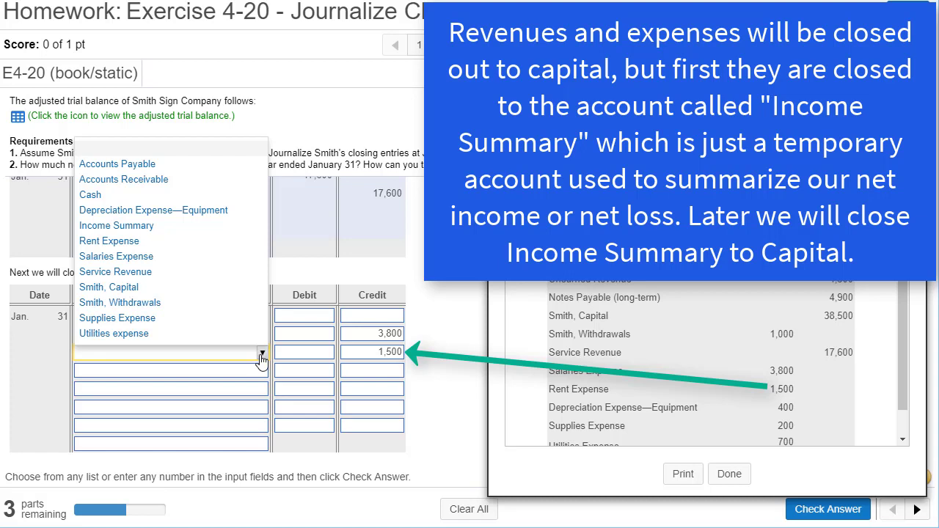
pyautogui.click(109, 244)
# Step: Credit Depreciation Expense—Equipment for 400 on the fourth line of the expense closing entry, copying the trial balance amount
pyautogui.doubleClick(783, 409)
pyautogui.hotkey('ctrl', 'c')
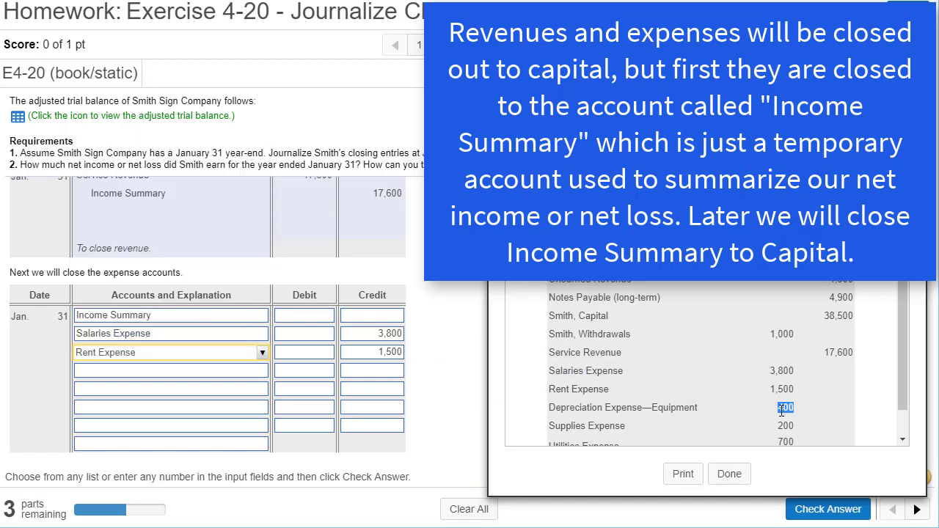
pyautogui.click(380, 373)
pyautogui.hotkey('ctrl', 'v')
pyautogui.click(221, 370)
pyautogui.click(125, 228)
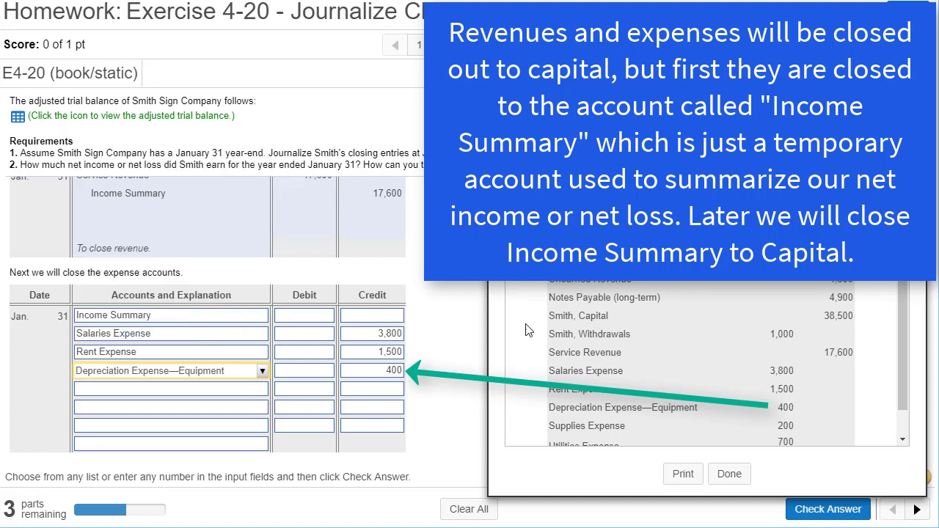
# Step: Credit Supplies Expense for 200 on the fifth line of the expense closing entry, copying the trial balance amount
pyautogui.scroll(-1, 904, 410)
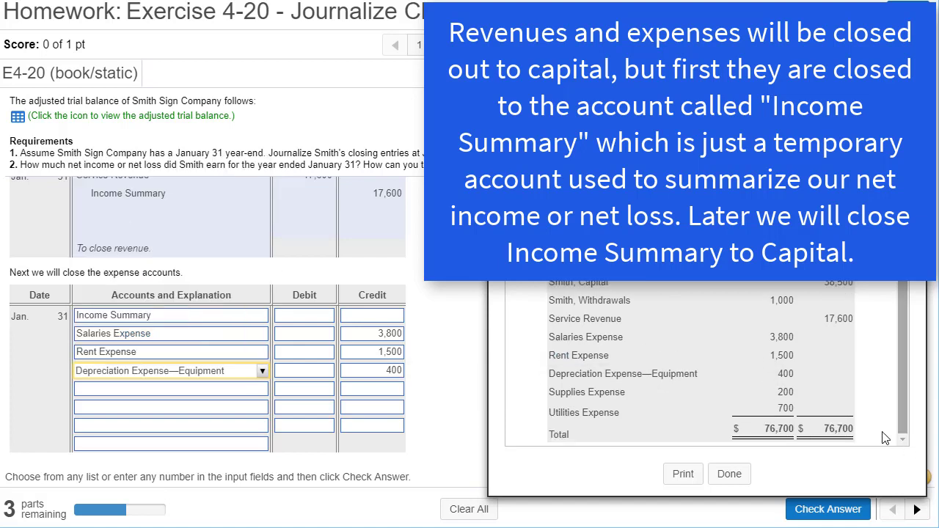
pyautogui.doubleClick(787, 391)
pyautogui.hotkey('ctrl', 'c')
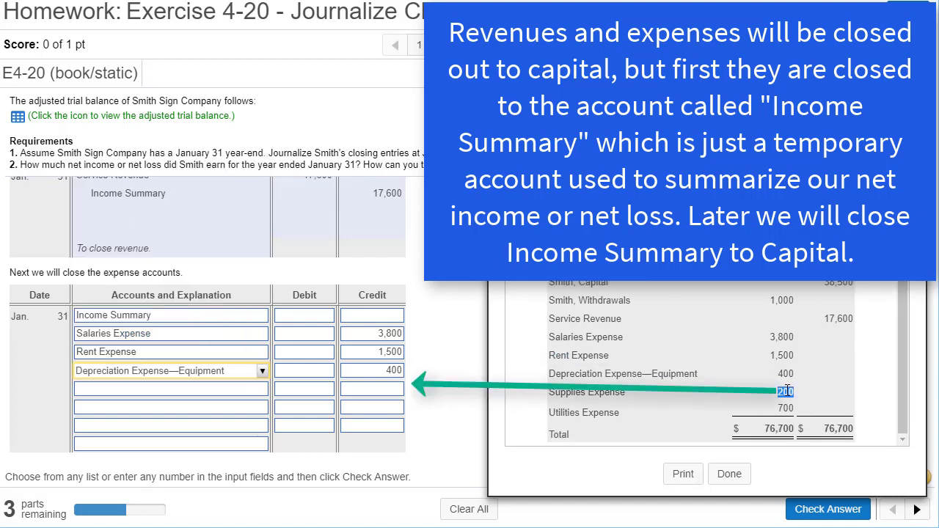
pyautogui.click(385, 393)
pyautogui.hotkey('ctrl', 'v')
pyautogui.click(150, 393)
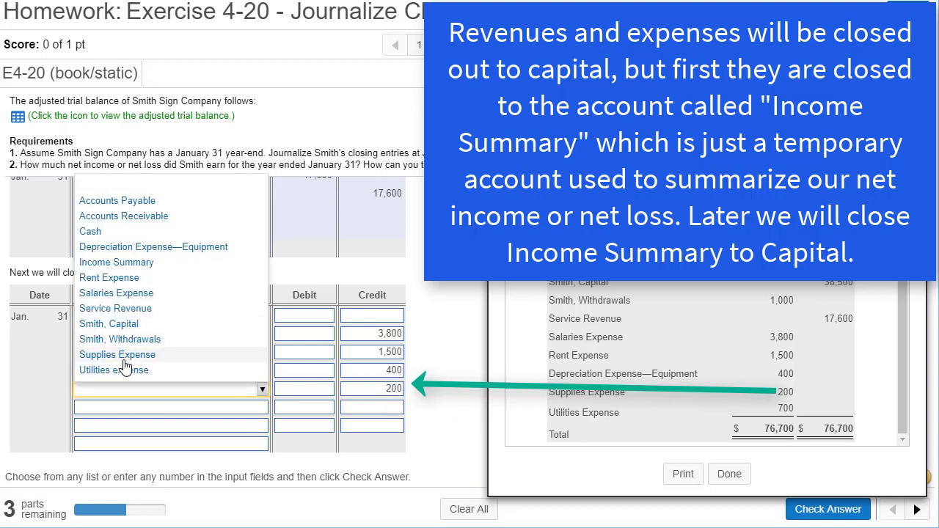
pyautogui.click(124, 358)
# Step: Credit Utilities expense for 700 on the sixth line of the expense closing entry, copying the trial balance amount
pyautogui.doubleClick(789, 403)
pyautogui.hotkey('ctrl', 'c')
pyautogui.click(372, 406)
pyautogui.hotkey('ctrl', 'v')
pyautogui.click(205, 408)
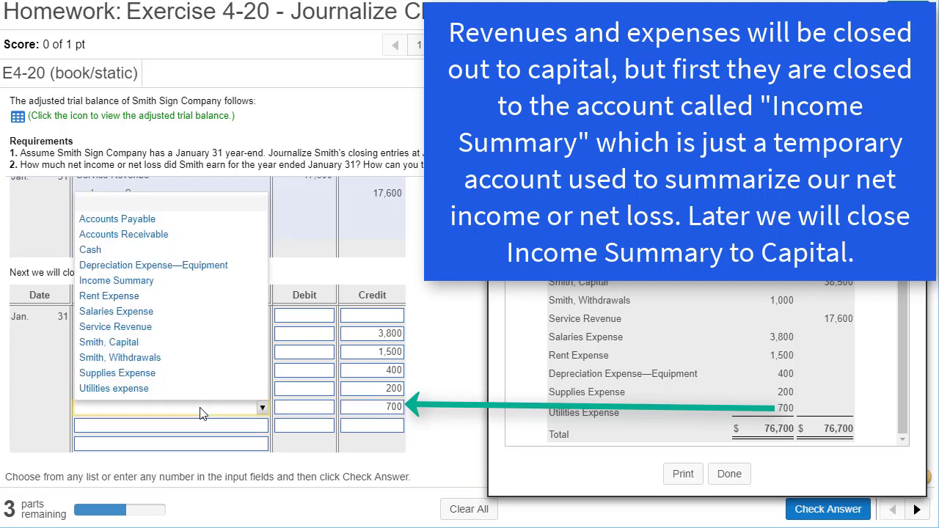
pyautogui.click(114, 388)
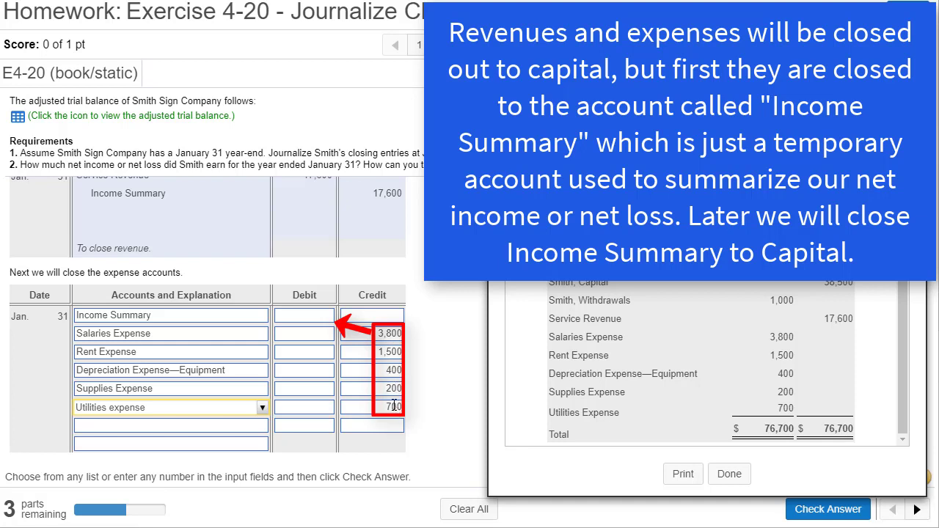
# Step: Complete the expense closing entry with a 6,600 Income Summary debit and the explanation "To close expenses.", and check the answer
pyautogui.click(310, 317)
pyautogui.write('6,600')
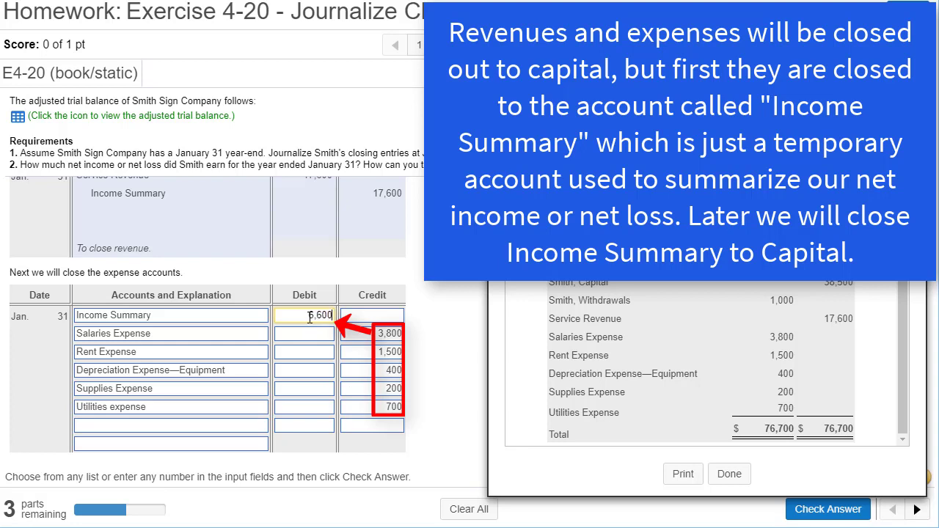
pyautogui.click(229, 445)
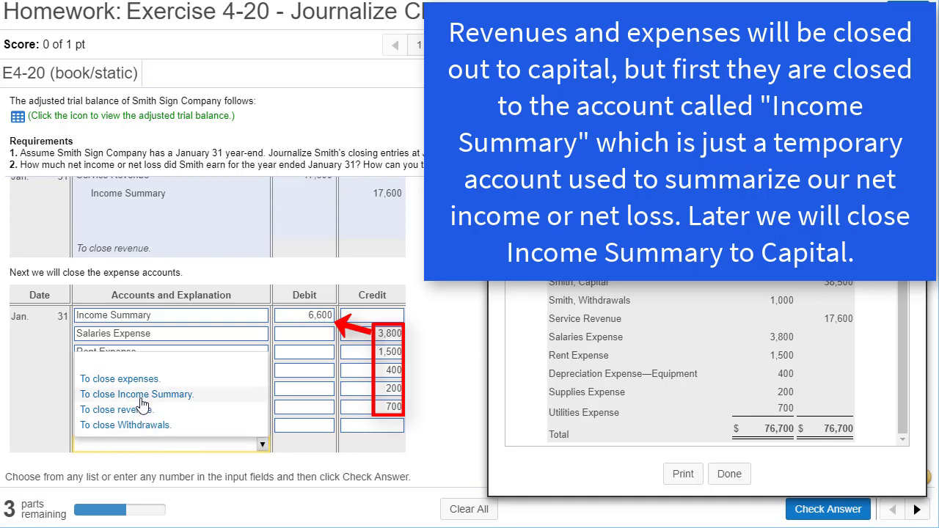
pyautogui.click(135, 380)
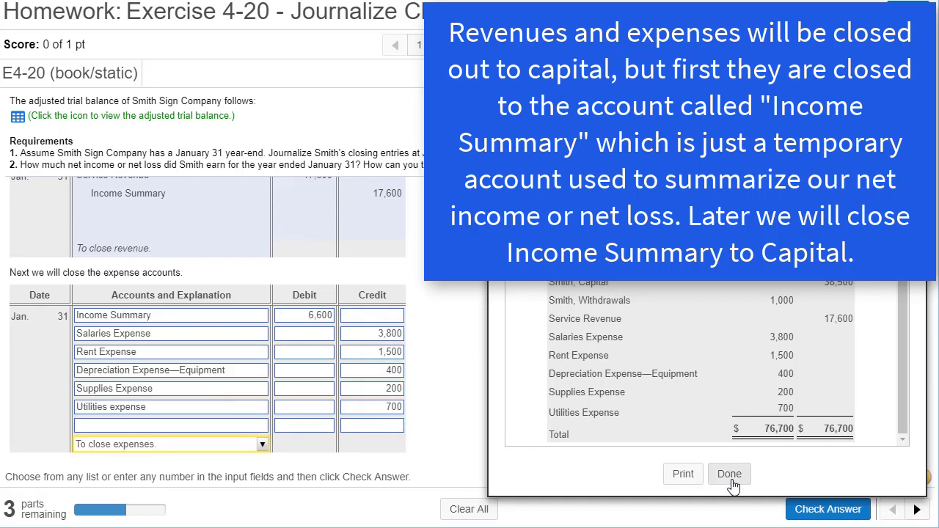
pyautogui.click(807, 515)
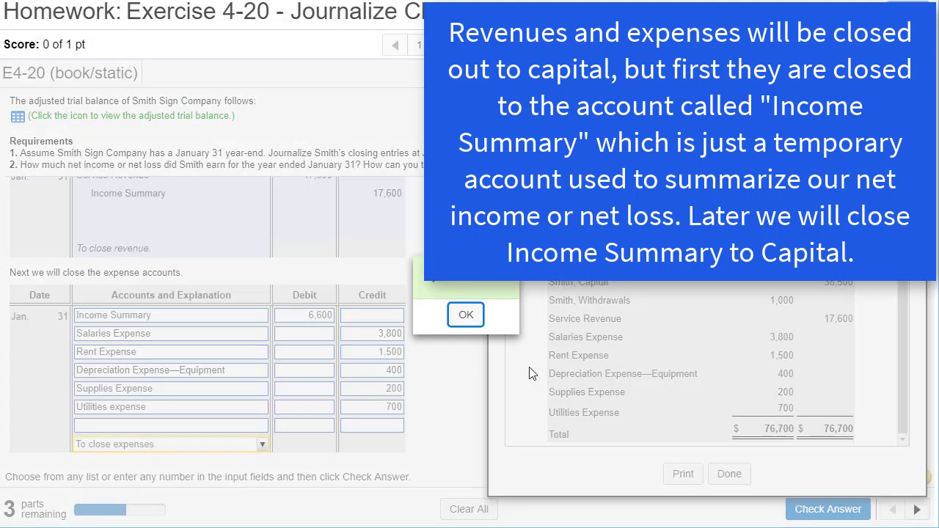
pyautogui.click(471, 320)
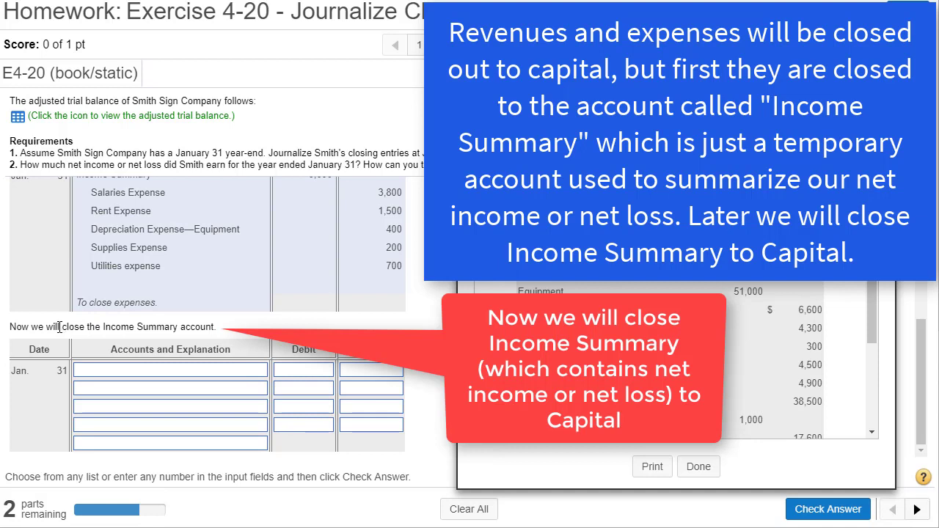
# Step: Read the instruction to close Income Summary and place the T accounts.xlsx workbook in Excel beside the journal entries
pyautogui.moveTo(15, 326); pyautogui.dragTo(167, 341)
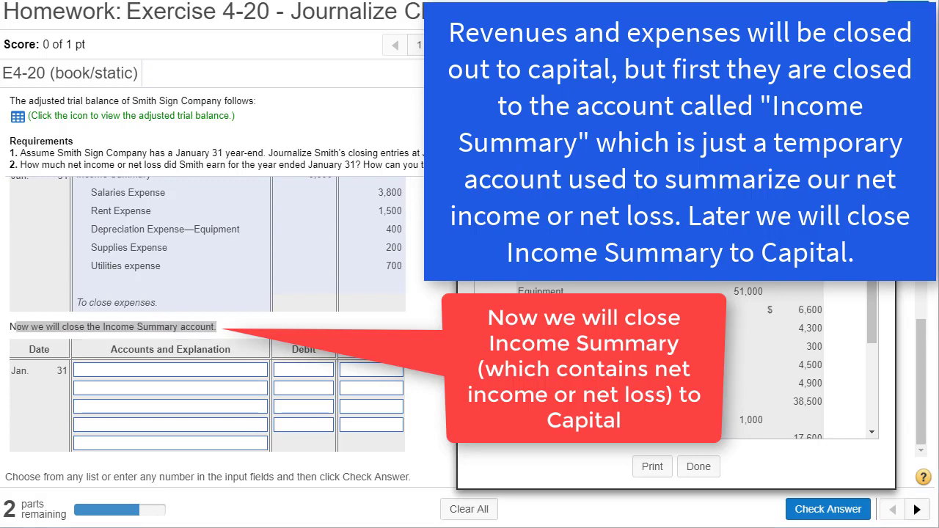
pyautogui.moveTo(0, 202); pyautogui.dragTo(902, 116)
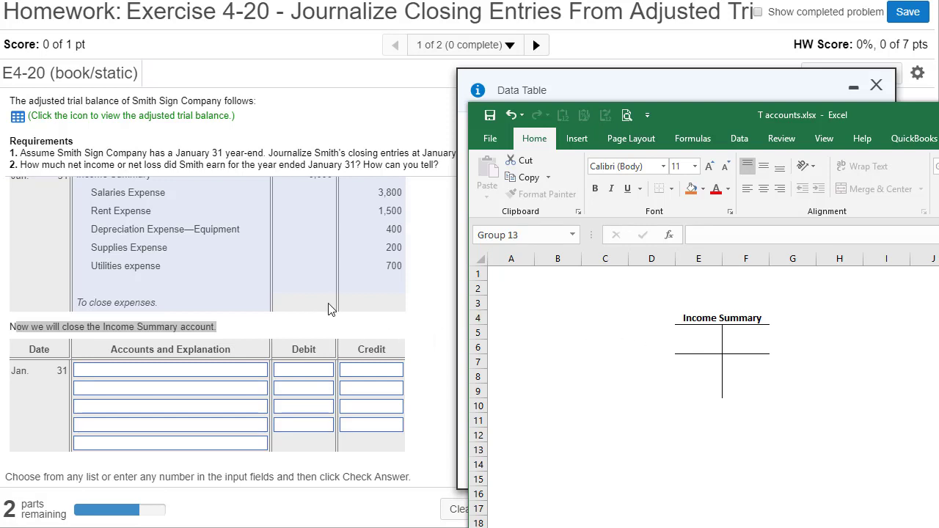
pyautogui.click(429, 288)
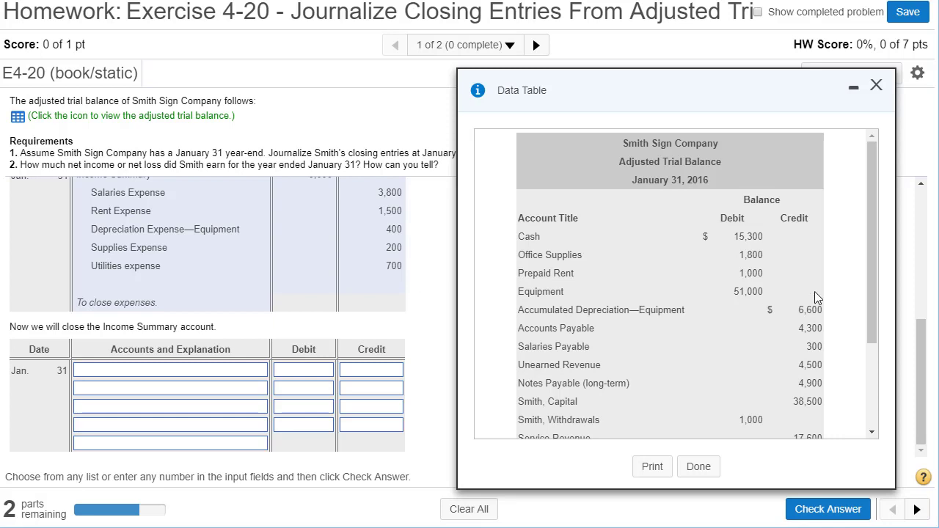
# Step: Copy the Income Summary credit from the revenue closing entry into the T-account in Excel, entering 17,600 in F5
pyautogui.scroll(3, 924, 358)
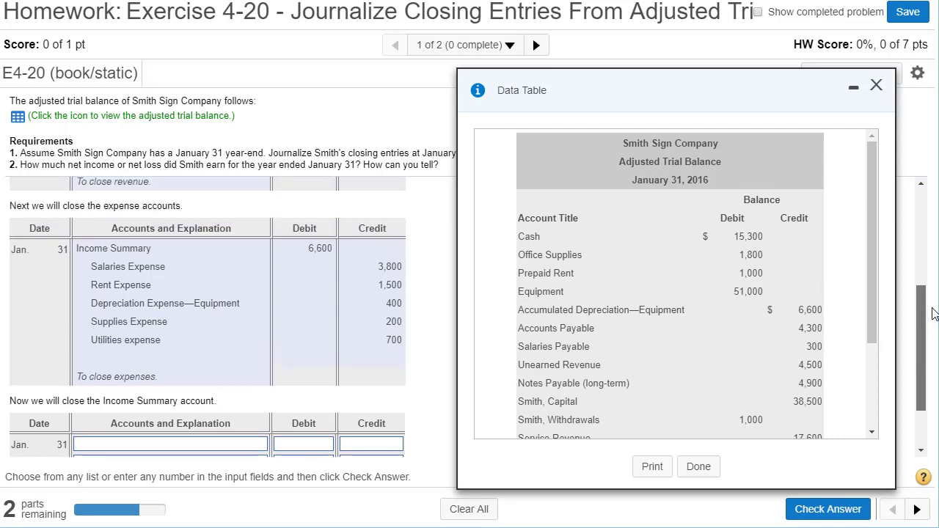
pyautogui.moveTo(91, 293); pyautogui.dragTo(174, 304)
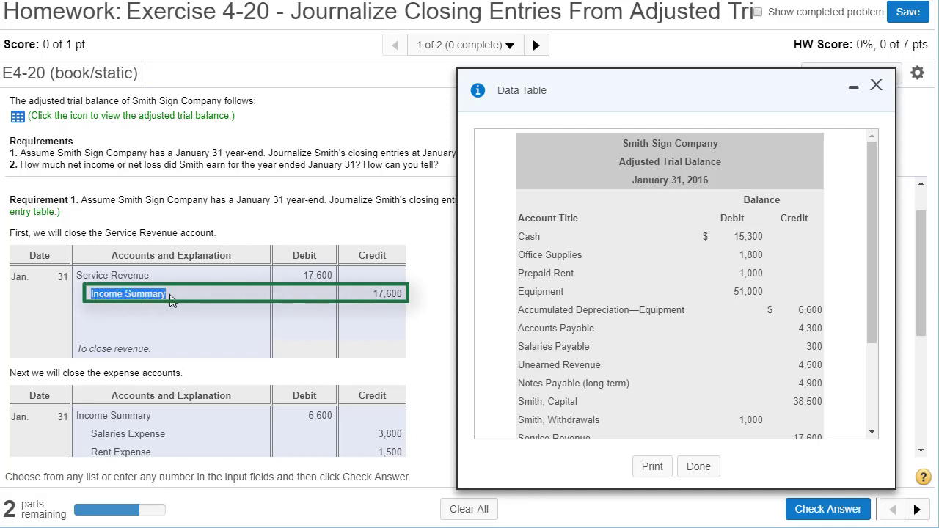
pyautogui.doubleClick(394, 292)
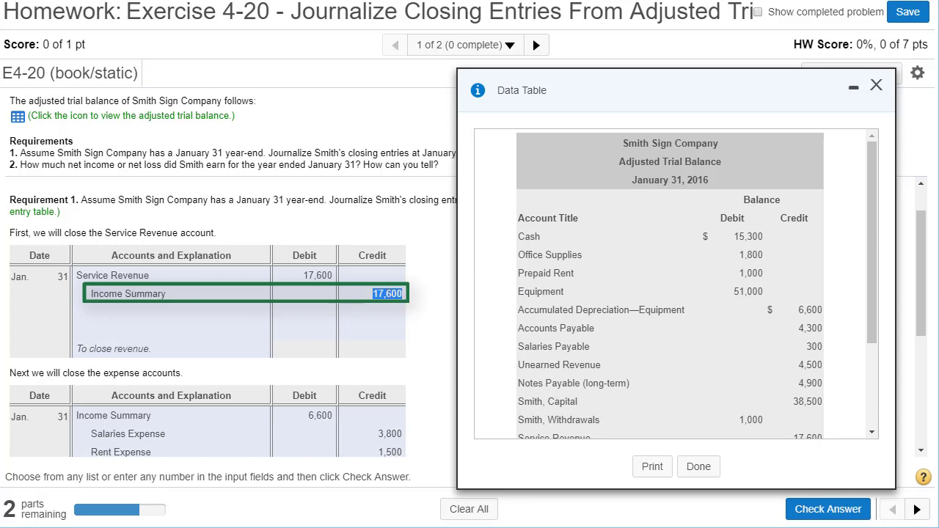
pyautogui.hotkey('alt', 'Tab')
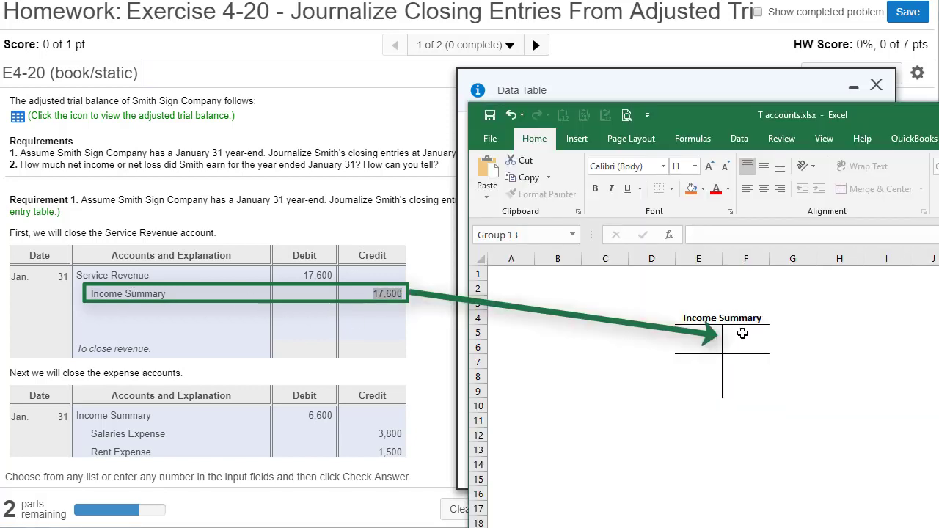
pyautogui.click(743, 333)
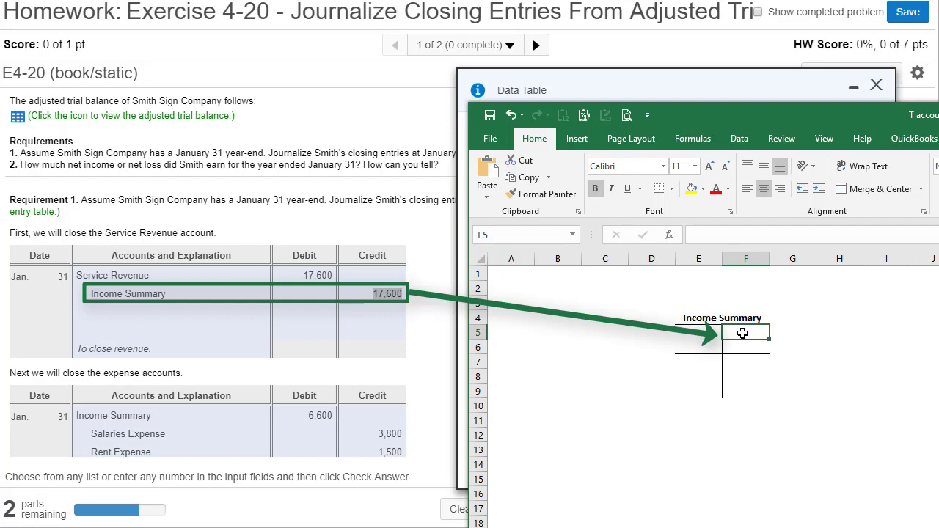
pyautogui.write('17')
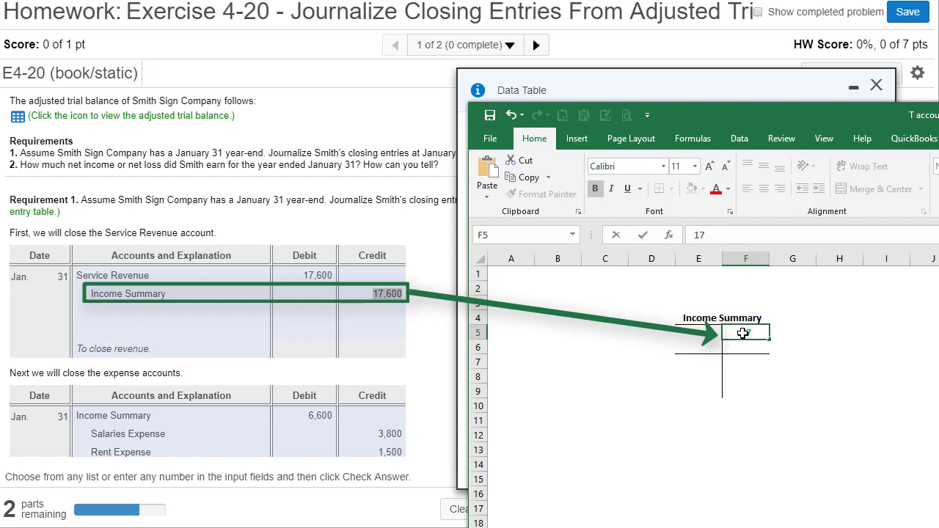
pyautogui.write(',600')
pyautogui.hotkey('ctrl', 'Return')
# Step: Move the Revenues label and its arrow beside the T-account so that it points at the 17,600 credit
pyautogui.click(932, 381)
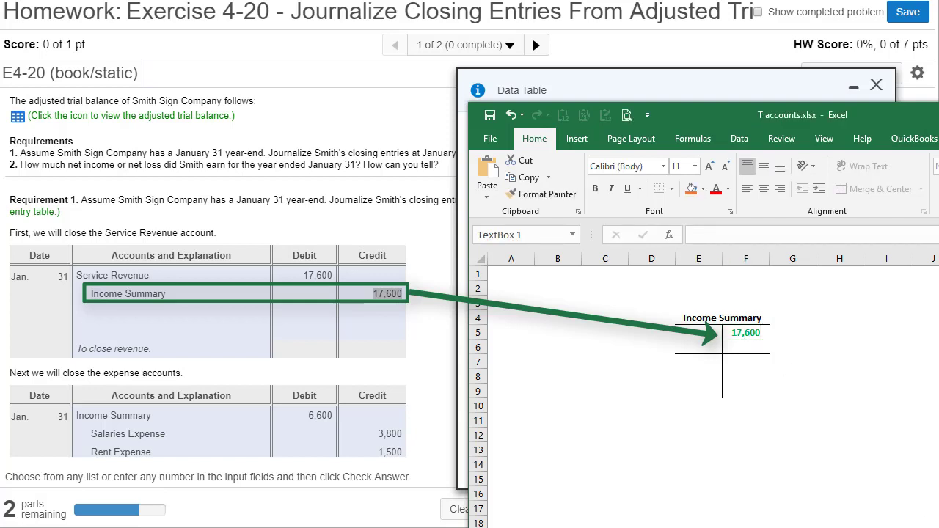
pyautogui.click(932, 382)
pyautogui.moveTo(938, 448); pyautogui.dragTo(897, 341)
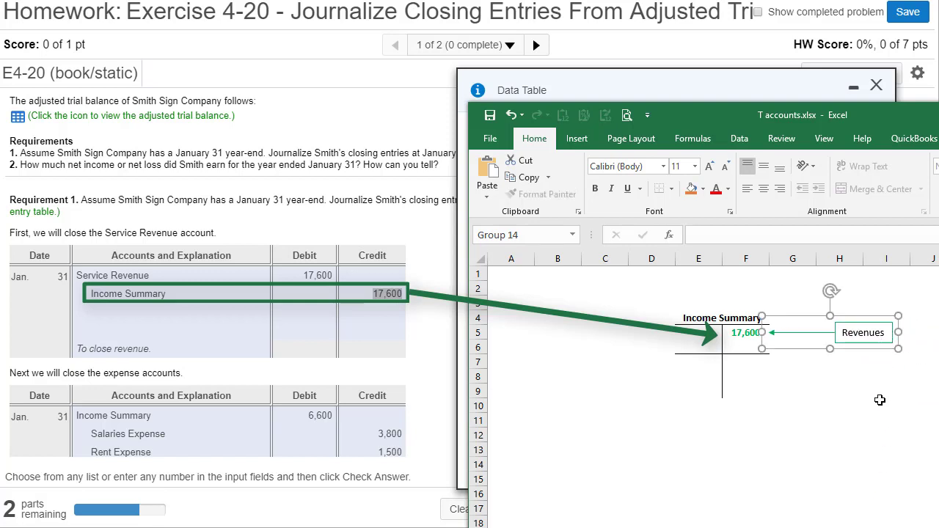
pyautogui.click(832, 422)
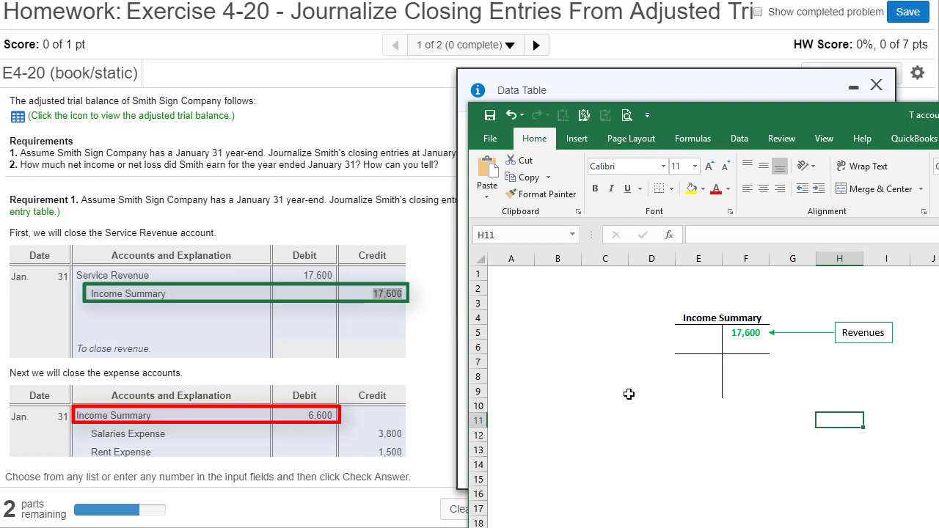
# Step: Enter 6,600 in E5 on the debit side of the Income Summary T-account
pyautogui.click(701, 334)
pyautogui.write('6')
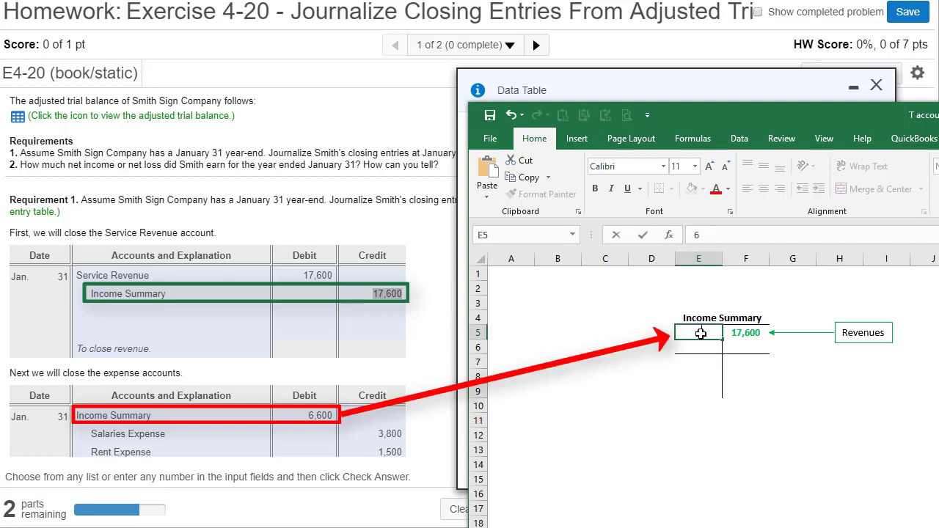
pyautogui.write(',600')
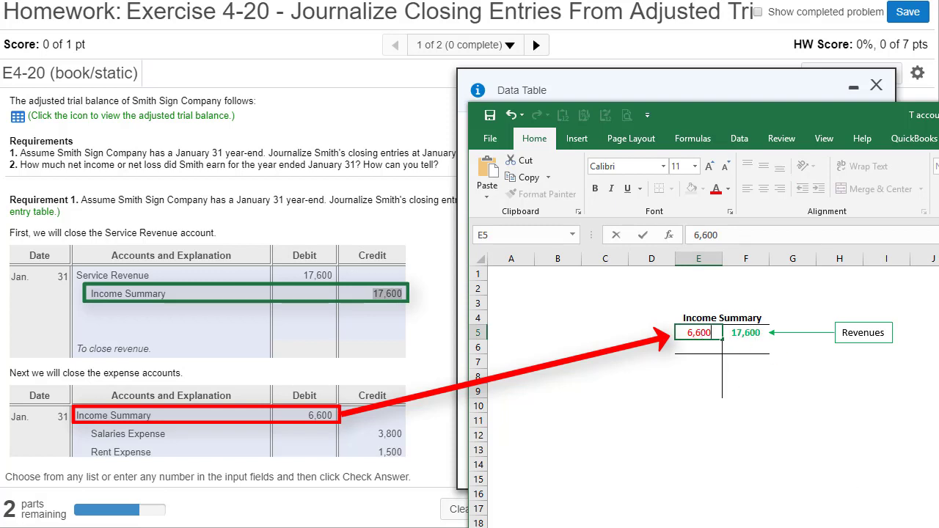
pyautogui.click(938, 527)
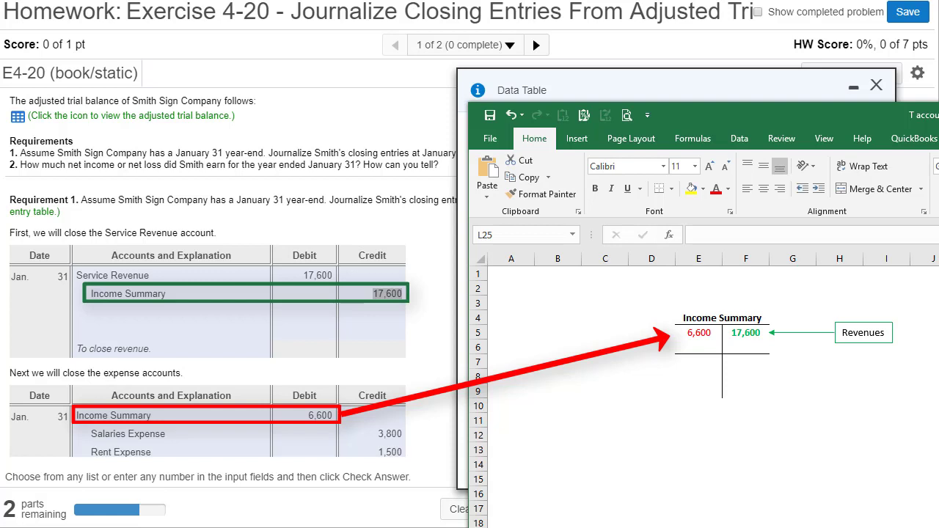
# Step: Move the Expenses label and its arrow beside the T-account so that it points at the 6,600 debit
pyautogui.click(938, 527)
pyautogui.moveTo(550, 527); pyautogui.dragTo(555, 317)
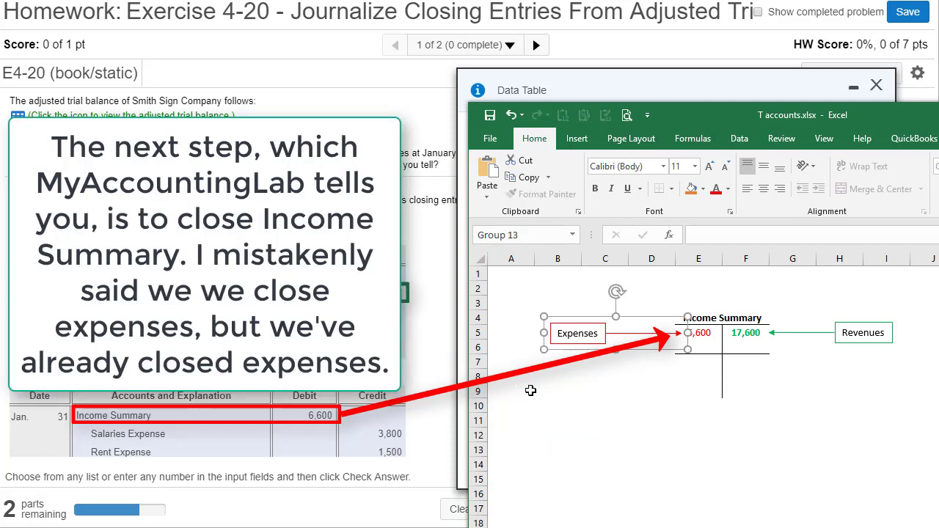
pyautogui.click(596, 416)
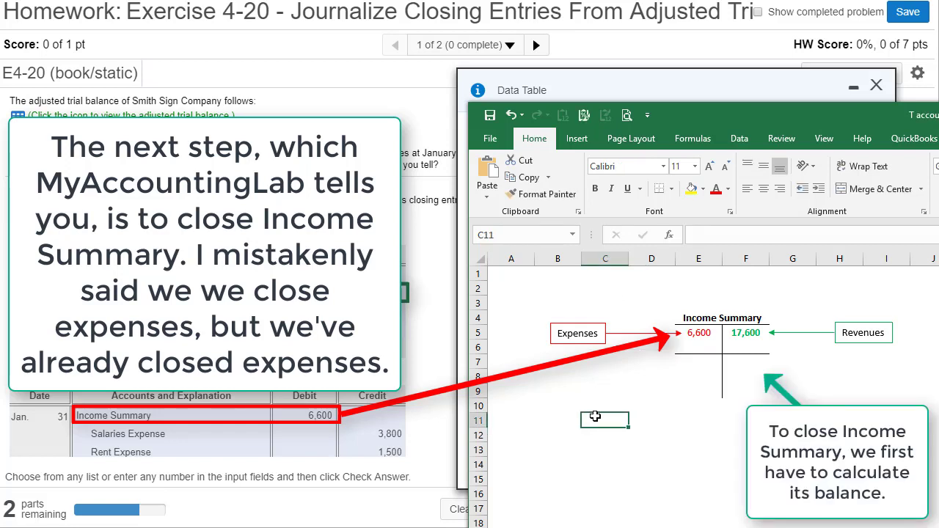
# Step: Calculate the Income Summary balance on the credit side of the T-account by entering =F5-E5 in F7
pyautogui.click(741, 366)
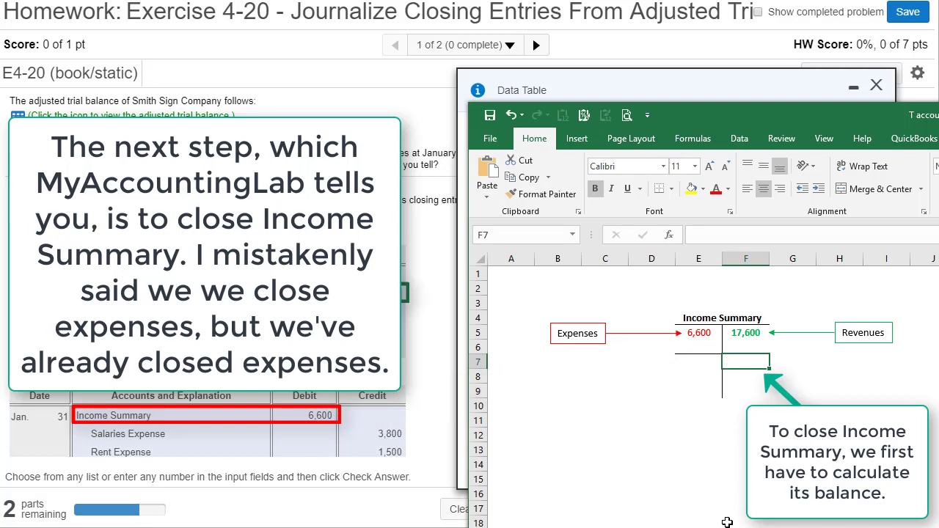
pyautogui.write('=')
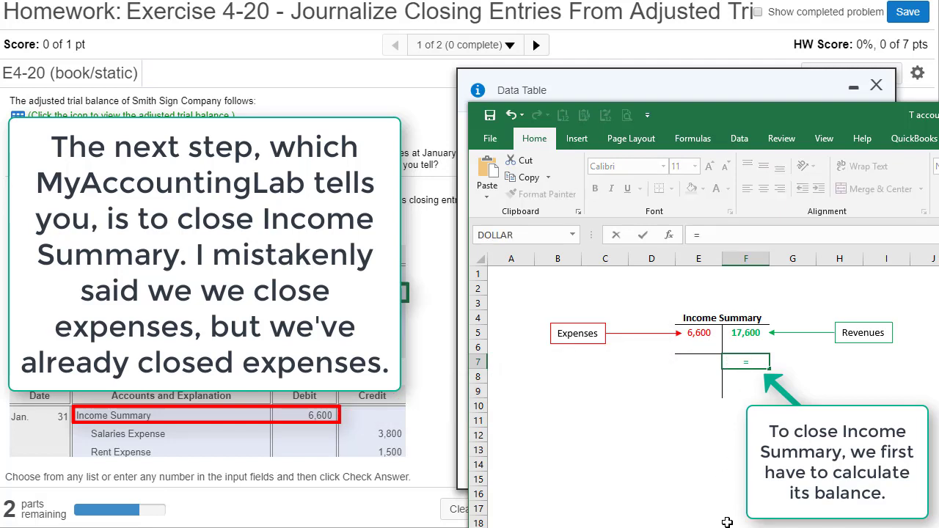
pyautogui.click(744, 333)
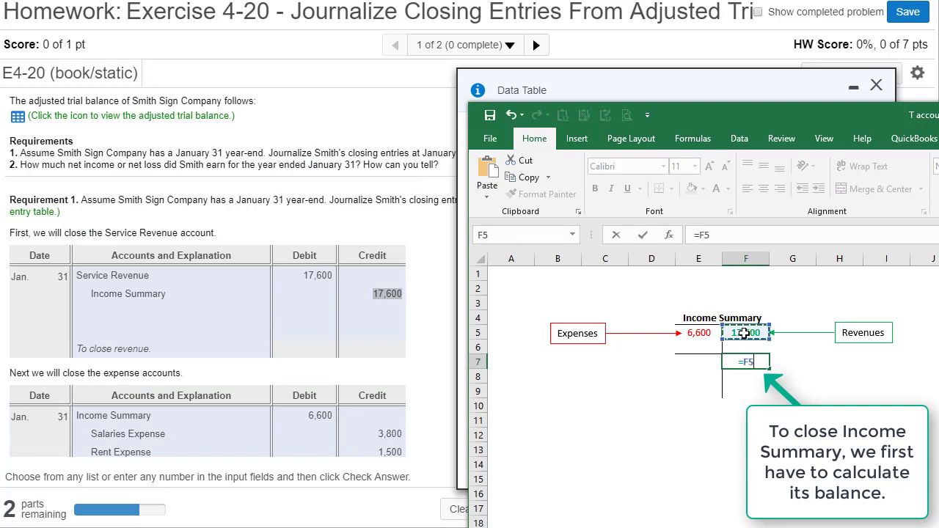
pyautogui.write('-')
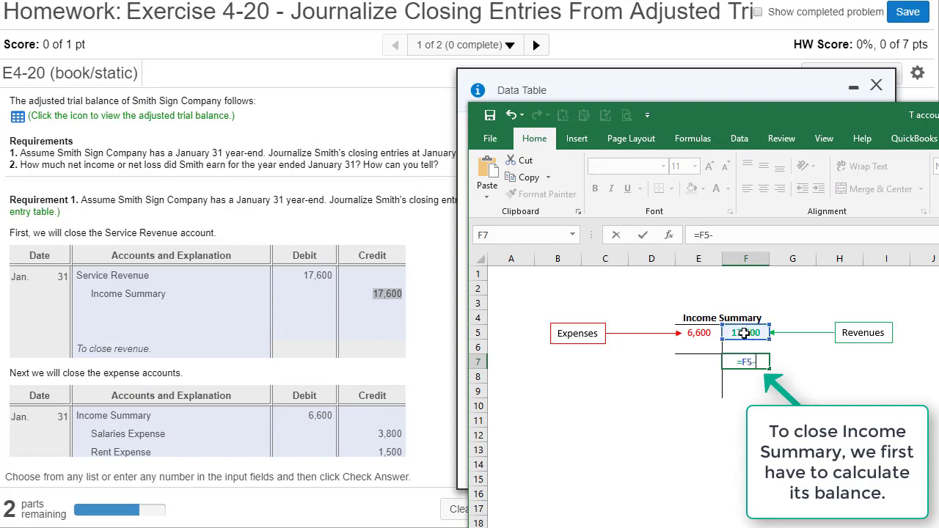
pyautogui.click(694, 332)
pyautogui.press('Return')
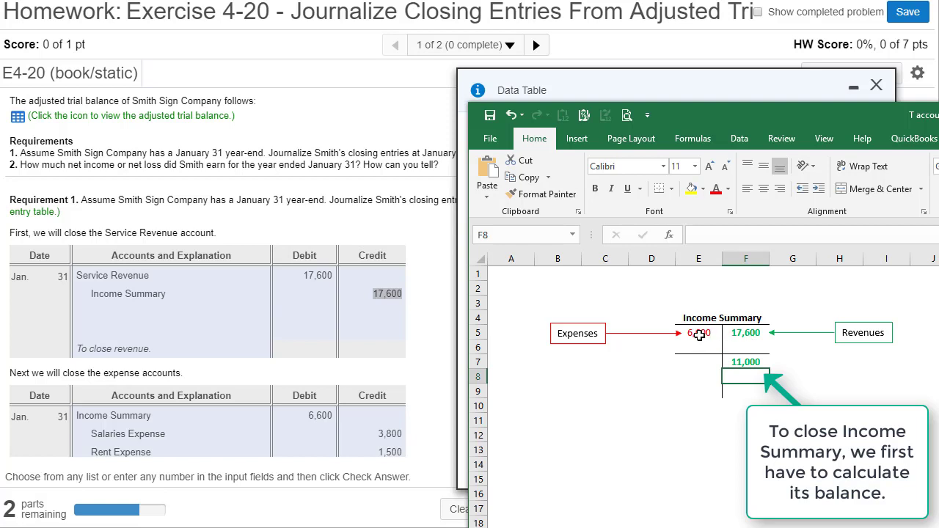
pyautogui.click(754, 361)
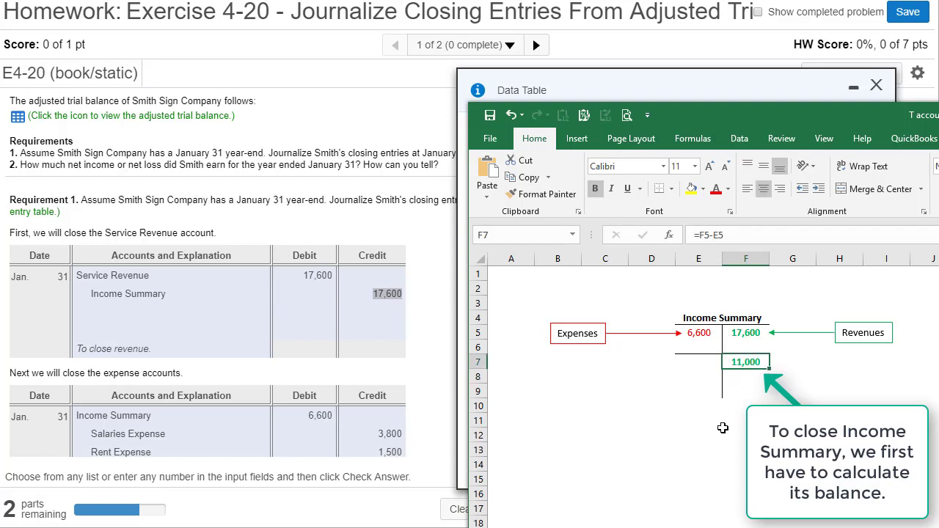
pyautogui.click(696, 470)
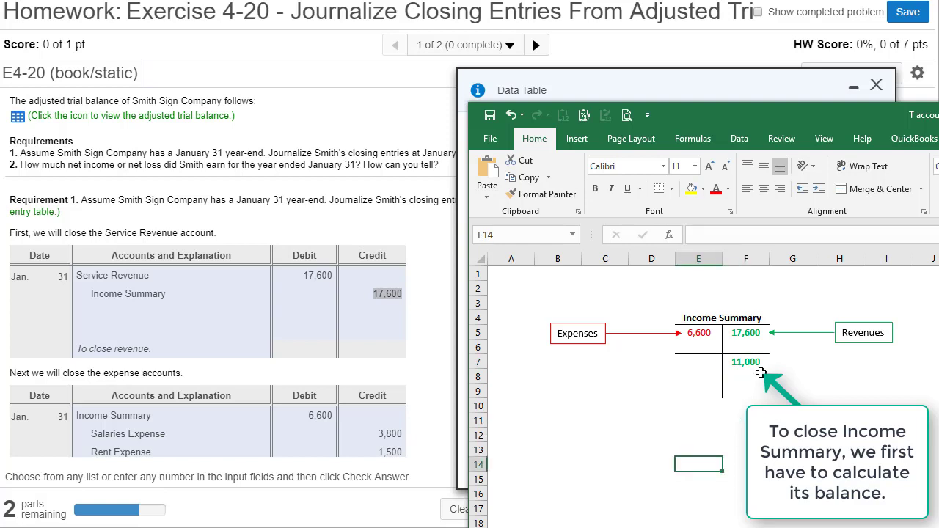
# Step: Label the calculated amount beside the T-account by entering Balance in G7
pyautogui.click(799, 364)
pyautogui.write('Balance')
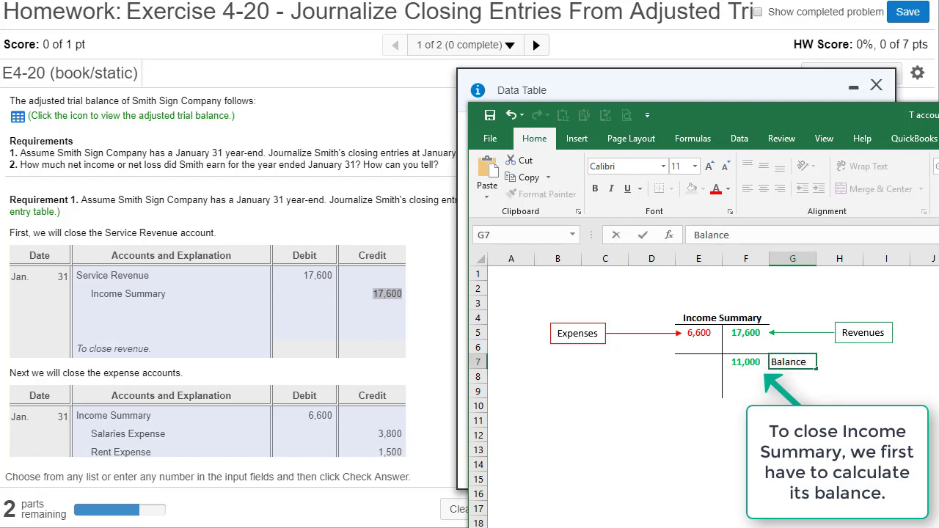
pyautogui.click(740, 436)
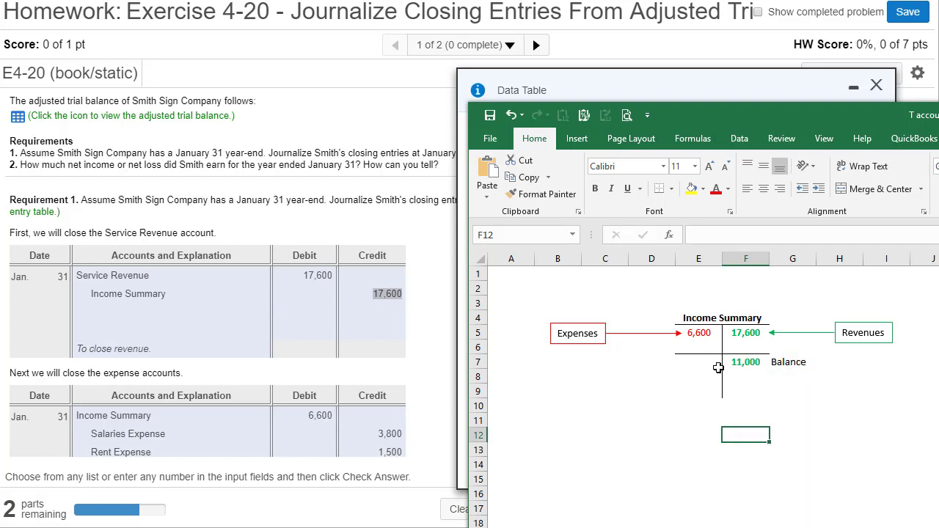
# Step: Enter 11,000 in E7 on the debit side of the Income Summary T-account
pyautogui.click(696, 364)
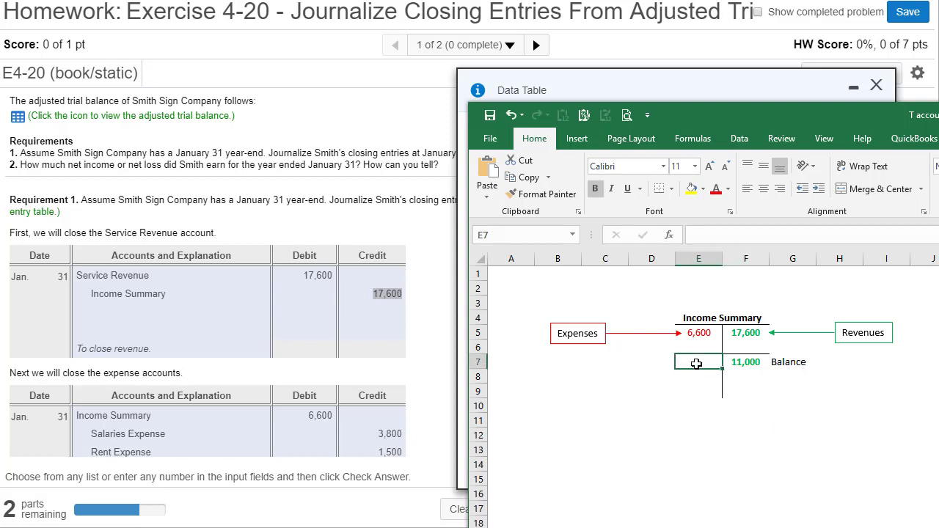
pyautogui.write('11')
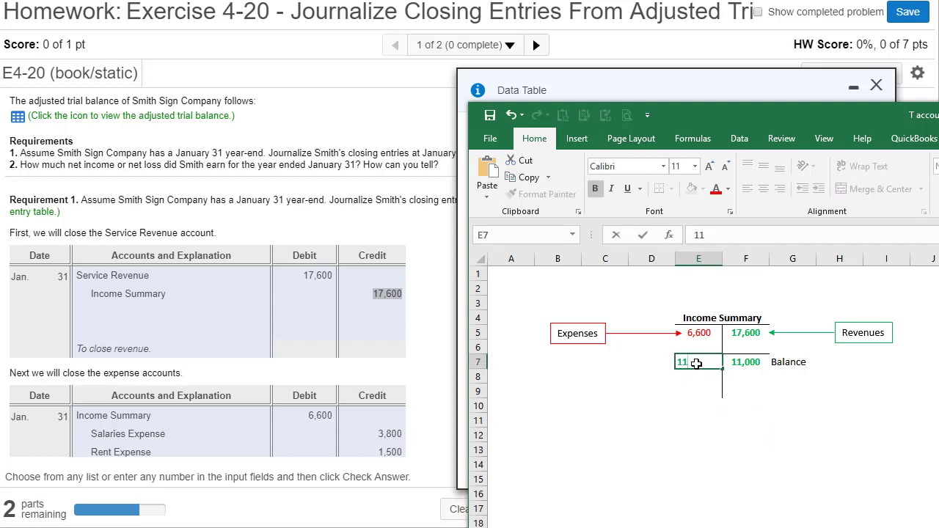
pyautogui.write(',000')
pyautogui.click(694, 424)
# Step: Change the font color of the 11,000 debit in E7 to the standard orange
pyautogui.click(703, 362)
pyautogui.click(595, 188)
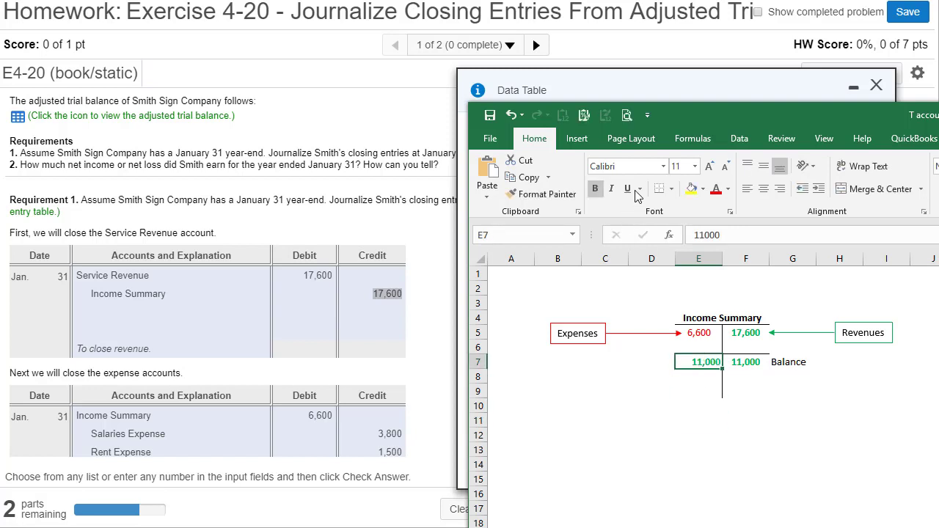
pyautogui.click(729, 189)
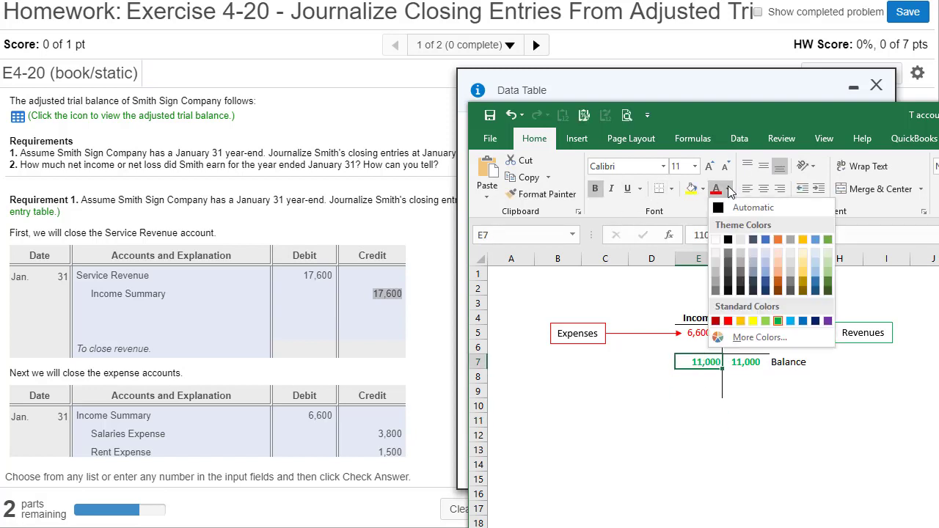
pyautogui.click(742, 323)
pyautogui.click(689, 490)
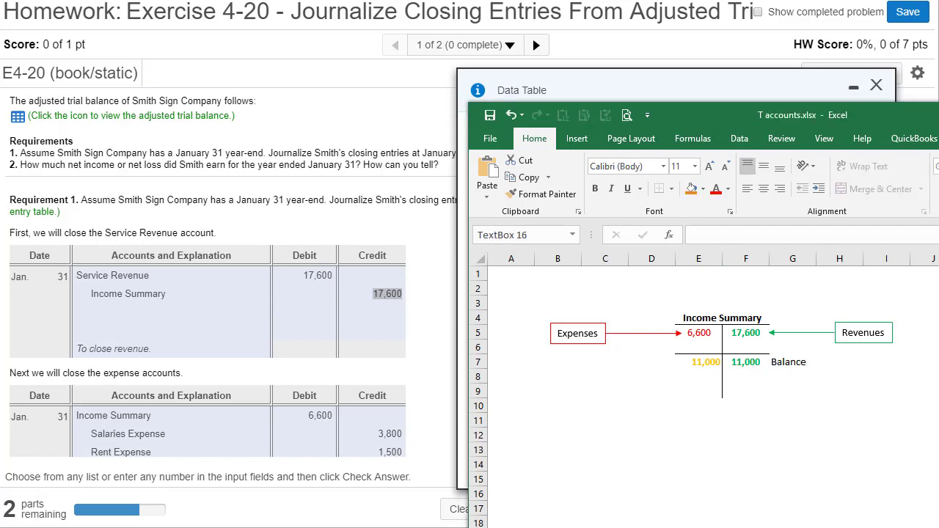
# Step: Move the Closing income Summary label and its arrow beside the T-account so that it points at the 11,000 debit
pyautogui.moveTo(650, 523); pyautogui.dragTo(665, 350)
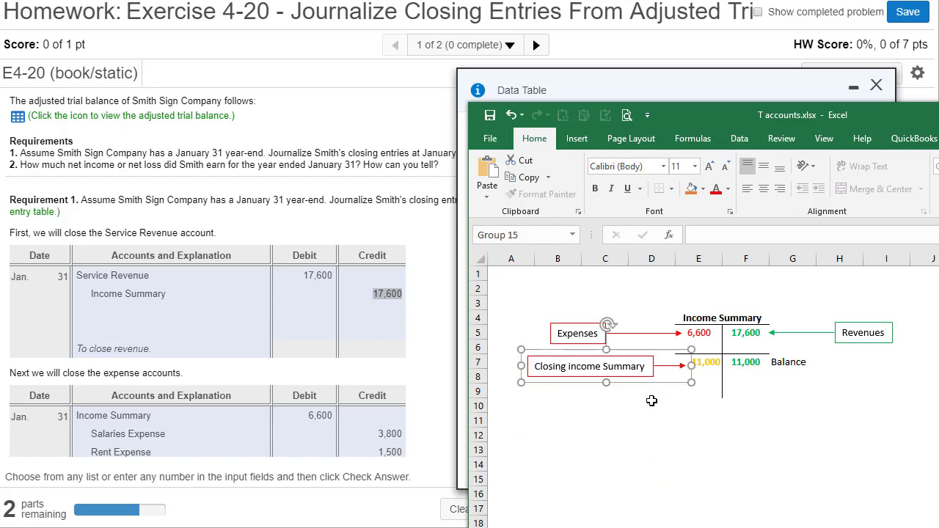
pyautogui.click(639, 433)
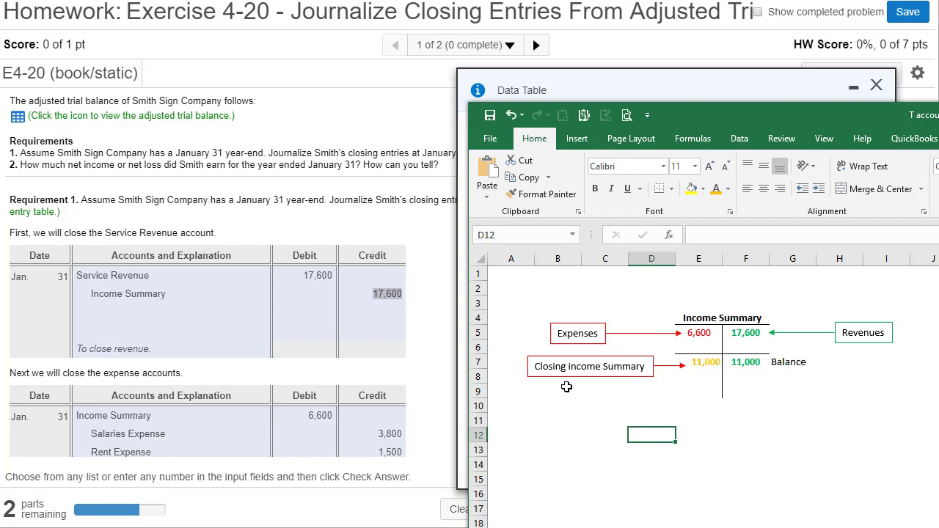
# Step: Switch back to the homework page and debit Income Summary for 11.000 on the first line of the Income Summary closing entry
pyautogui.click(422, 343)
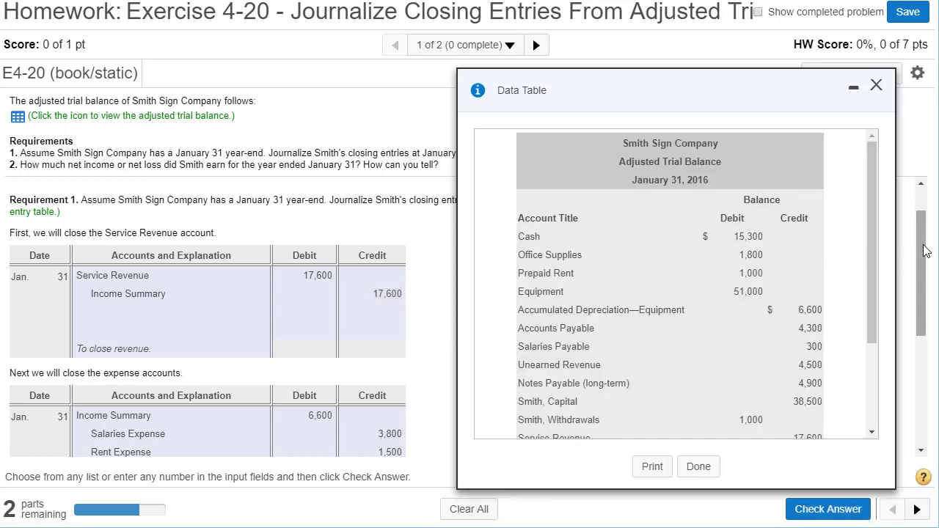
pyautogui.moveTo(923, 282); pyautogui.dragTo(923, 390)
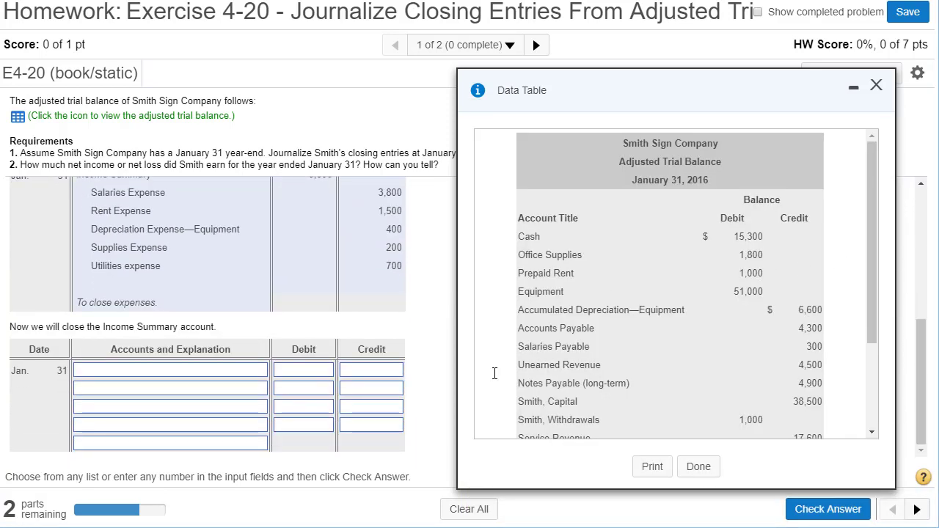
pyautogui.click(244, 373)
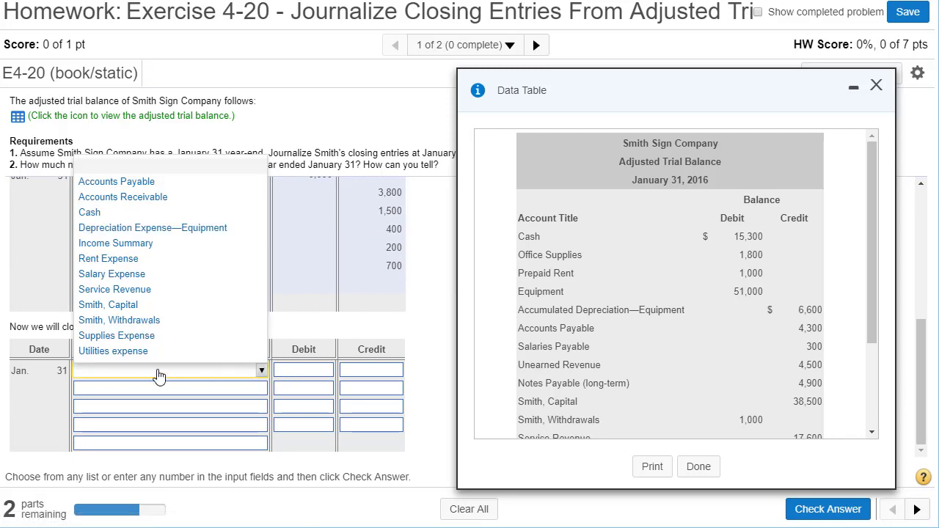
pyautogui.click(117, 243)
pyautogui.click(282, 373)
pyautogui.write('11,000')
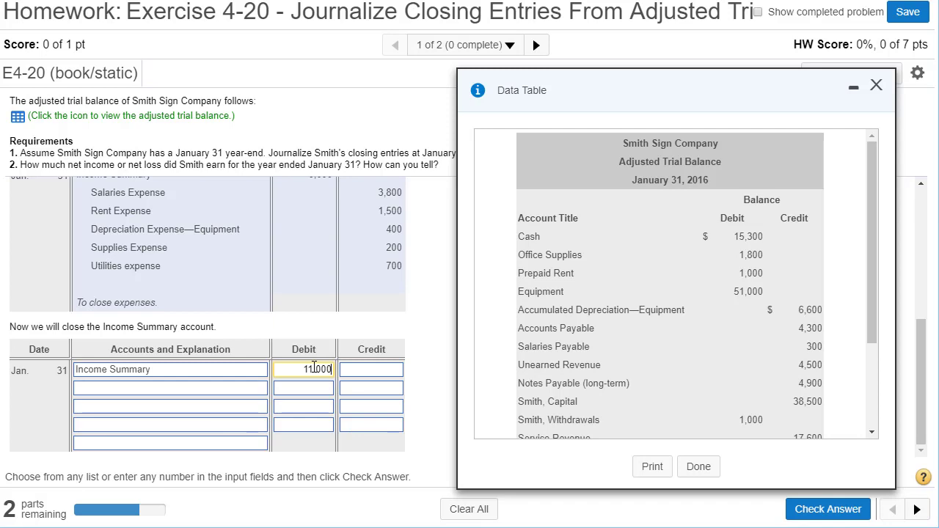
# Step: Credit Smith, Capital for 11,000 on the second line of the Income Summary closing entry
pyautogui.click(252, 390)
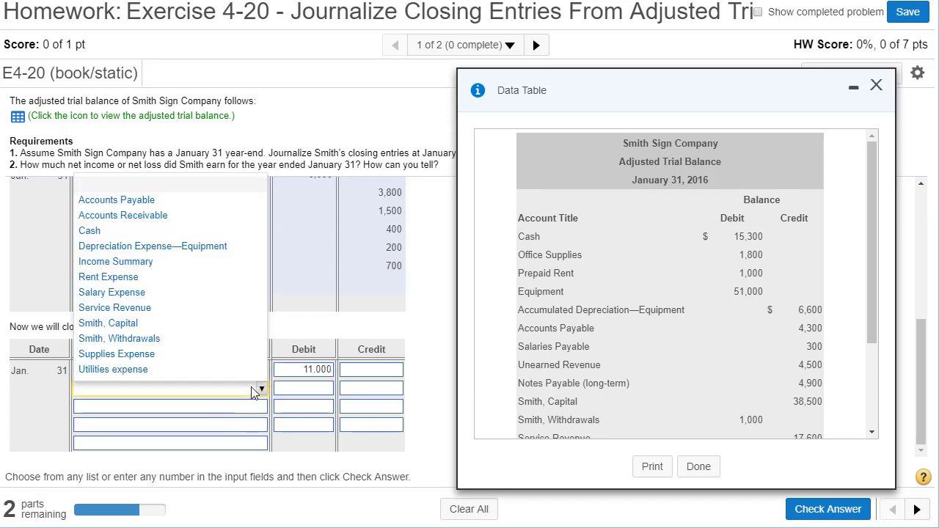
pyautogui.click(131, 326)
pyautogui.click(349, 395)
pyautogui.write('11,000')
pyautogui.press('BackSpace')
pyautogui.press('BackSpace')
pyautogui.press('BackSpace')
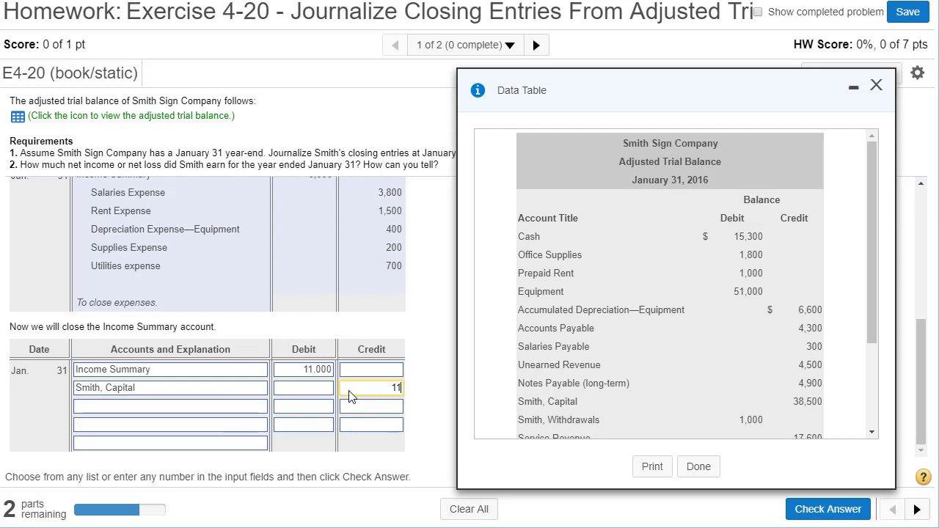
pyautogui.write(',000')
pyautogui.moveTo(372, 388); pyautogui.dragTo(411, 396)
pyautogui.doubleClick(323, 370)
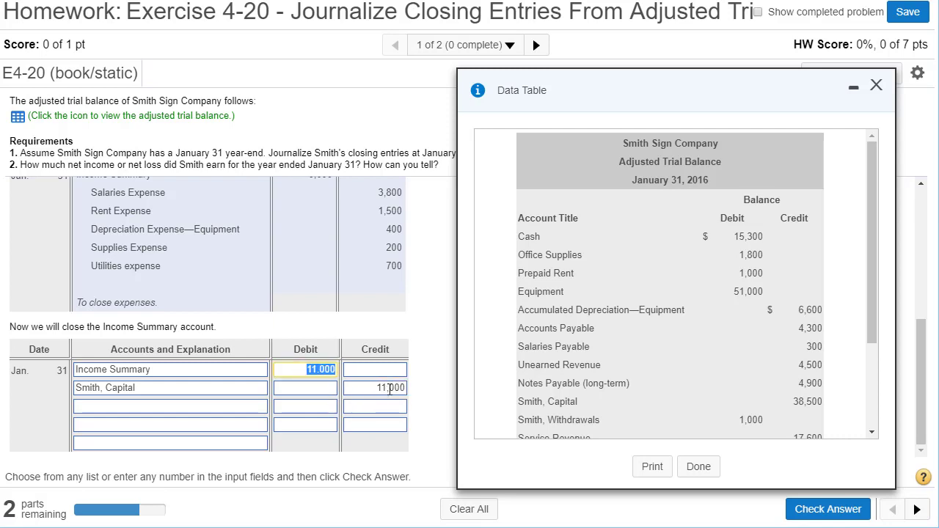
pyautogui.doubleClick(390, 389)
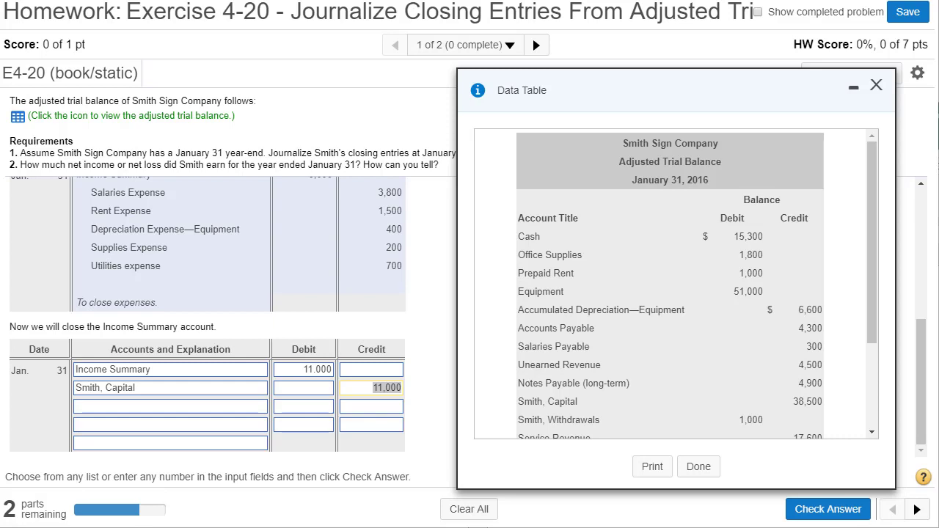
pyautogui.moveTo(0, 321)
pyautogui.mouseDown()
pyautogui.moveTo(239, 292)
pyautogui.moveTo(449, 151)
pyautogui.moveTo(499, 0)
pyautogui.mouseUp()
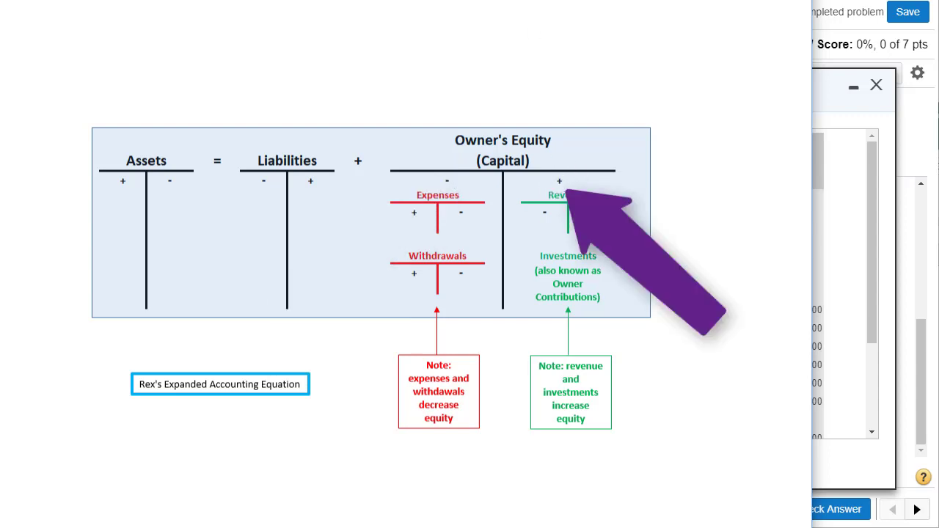
pyautogui.moveTo(418, 7); pyautogui.dragTo(0, 191)
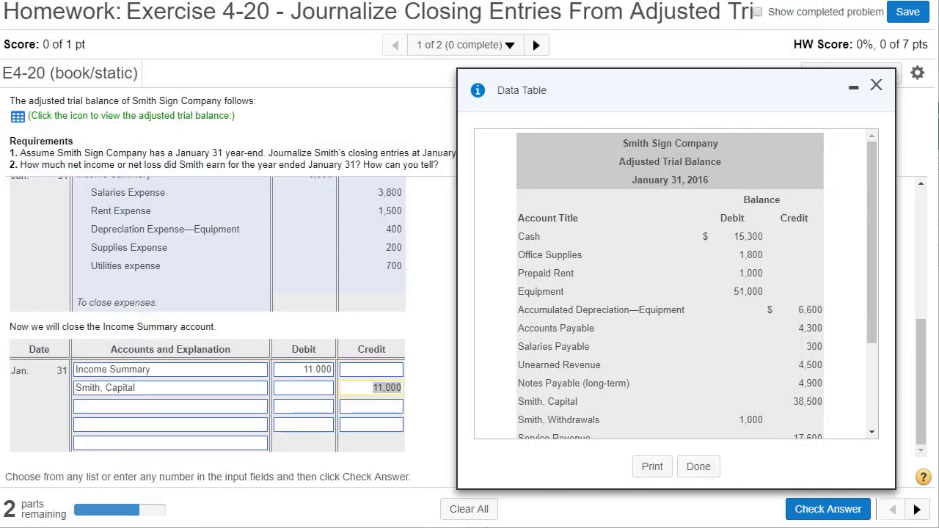
# Step: Set the entry's explanation to "To close Income Summary." and submit the entry for checking, dismissing the feedback
pyautogui.click(158, 444)
pyautogui.click(153, 393)
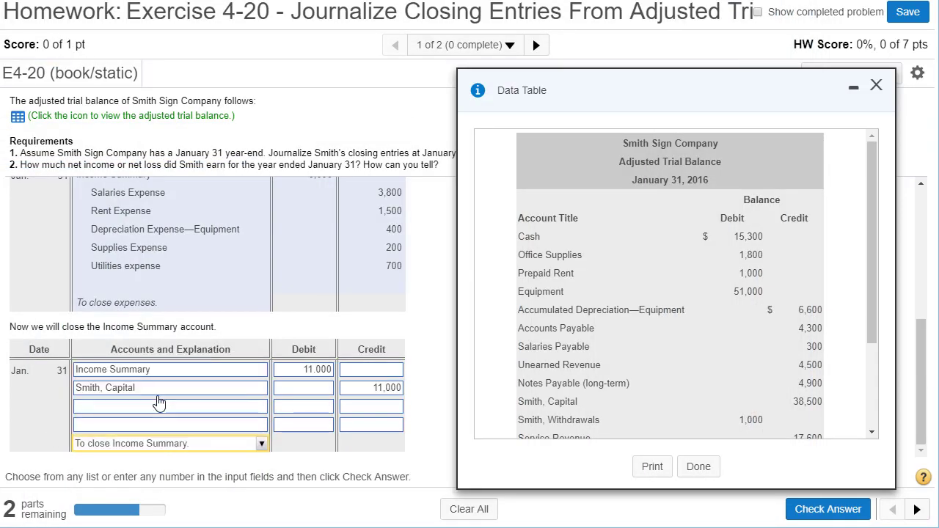
pyautogui.click(832, 517)
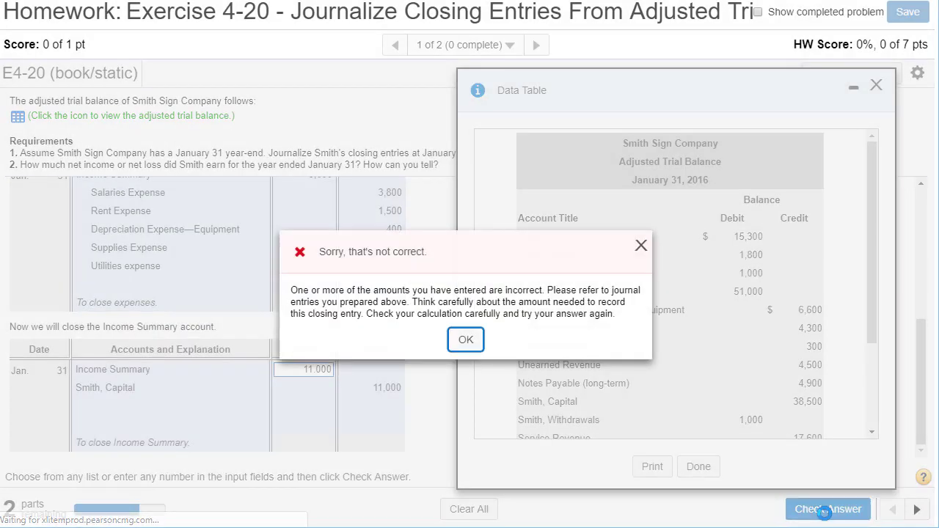
pyautogui.click(465, 341)
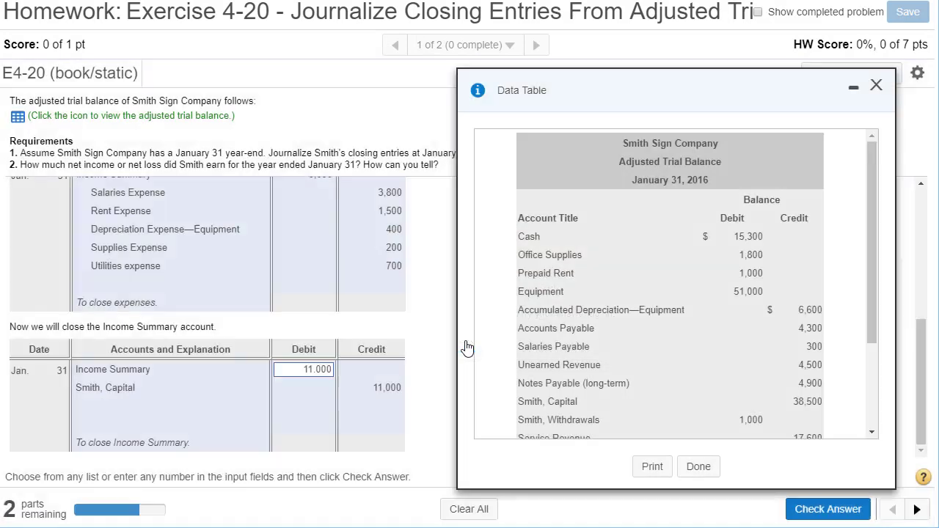
# Step: Correct the Income Summary debit to 11,000 and check the closing entry again, continuing to the next part
pyautogui.click(316, 369)
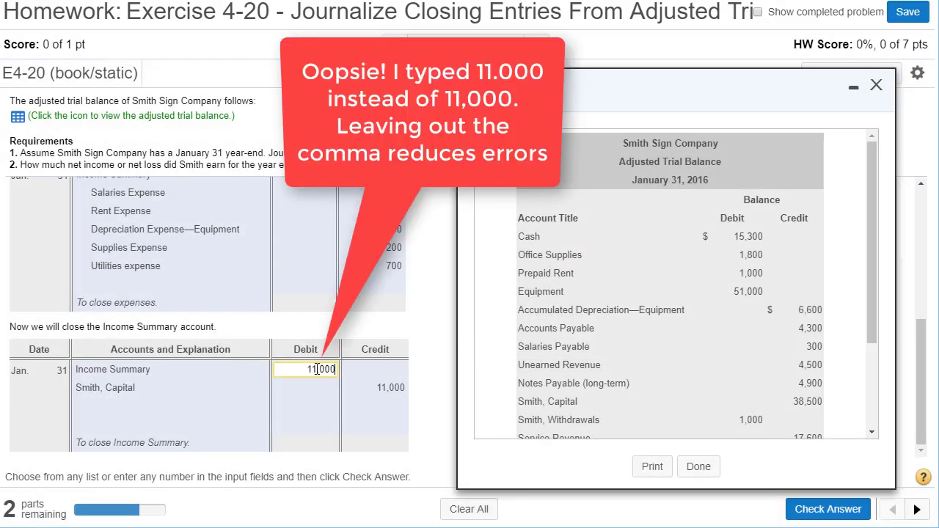
pyautogui.press('BackSpace')
pyautogui.write(',')
pyautogui.doubleClick(328, 370)
pyautogui.click(838, 514)
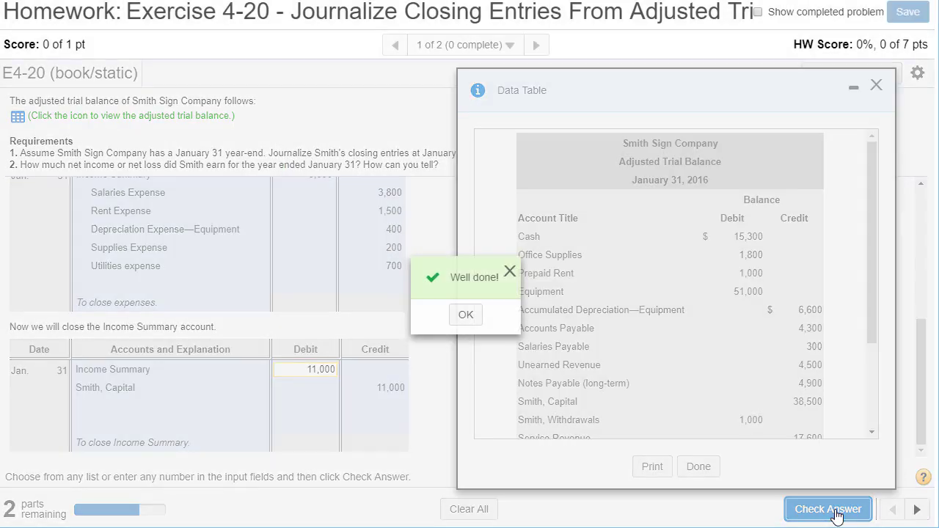
pyautogui.click(466, 314)
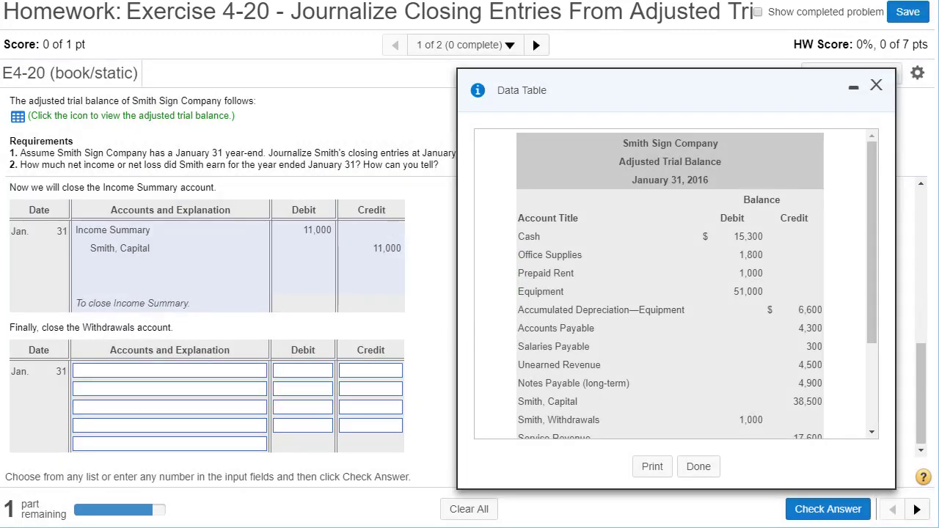
pyautogui.moveTo(0, 232)
pyautogui.mouseDown()
pyautogui.moveTo(262, 215)
pyautogui.moveTo(557, 27)
pyautogui.moveTo(558, 0)
pyautogui.moveTo(570, 0)
pyautogui.mouseUp()
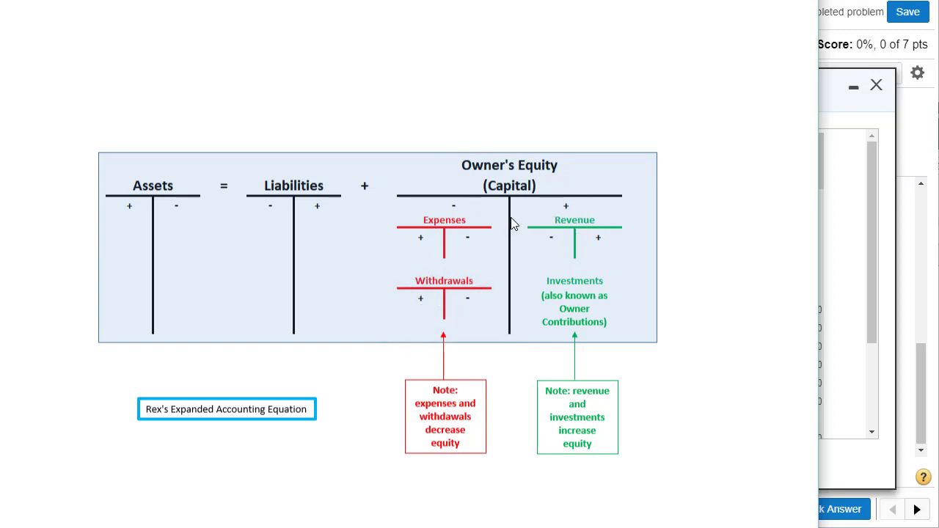
pyautogui.moveTo(396, 0); pyautogui.dragTo(0, 74)
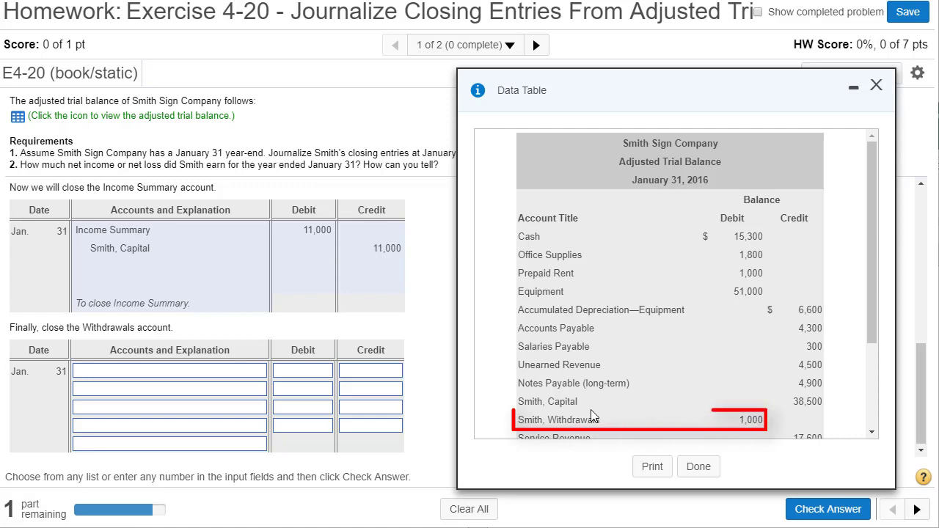
# Step: Copy the Smith, Withdrawals balance from the trial balance and credit Smith, Withdrawals for 1,000 on the second line of the Withdrawals closing entry
pyautogui.moveTo(600, 421); pyautogui.dragTo(516, 432)
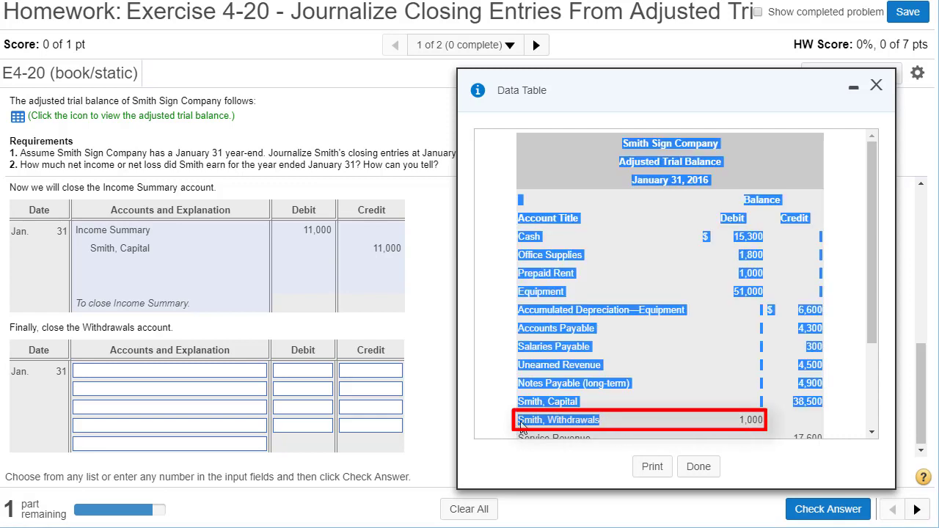
pyautogui.click(589, 423)
pyautogui.moveTo(604, 426); pyautogui.dragTo(540, 430)
pyautogui.doubleClick(752, 423)
pyautogui.hotkey('ctrl', 'c')
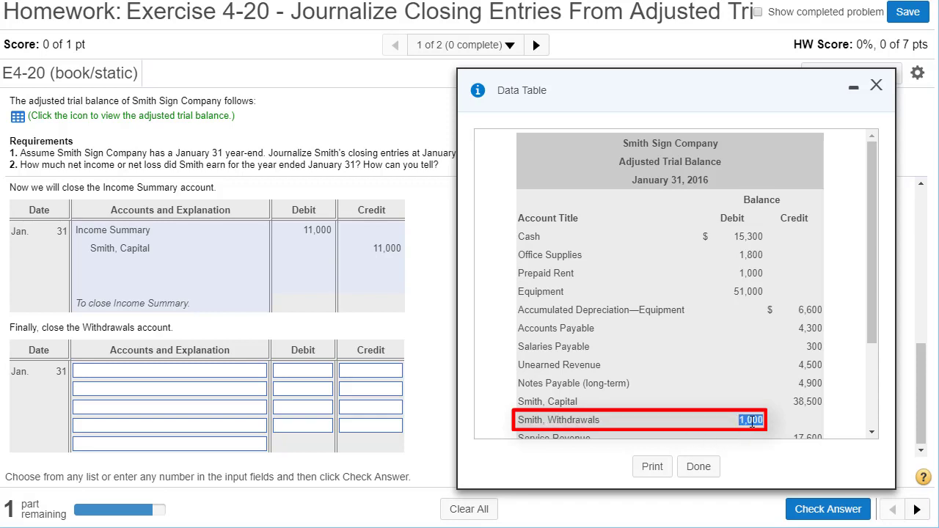
pyautogui.click(396, 389)
pyautogui.hotkey('ctrl', 'v')
pyautogui.click(231, 389)
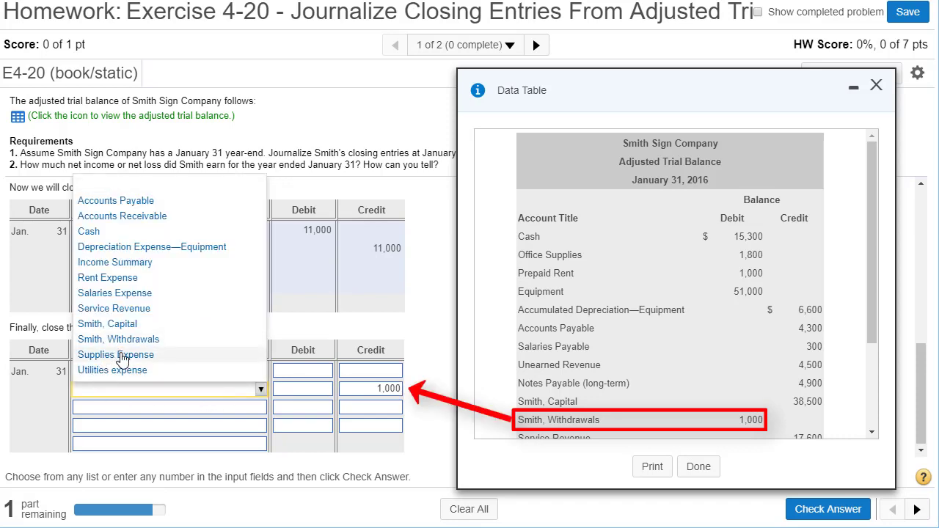
pyautogui.click(126, 340)
# Step: Debit Smith, Capital for 1,000 on the first line of the Withdrawals closing entry
pyautogui.click(226, 375)
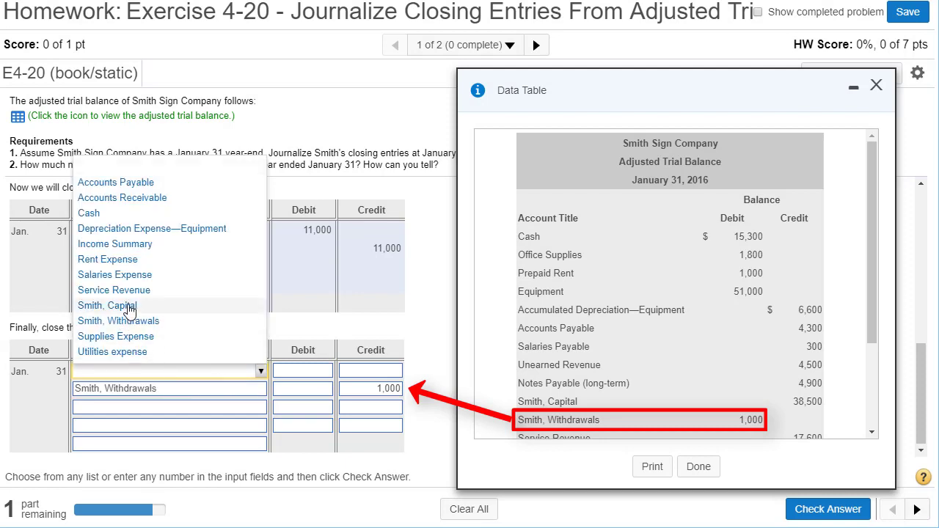
pyautogui.click(130, 307)
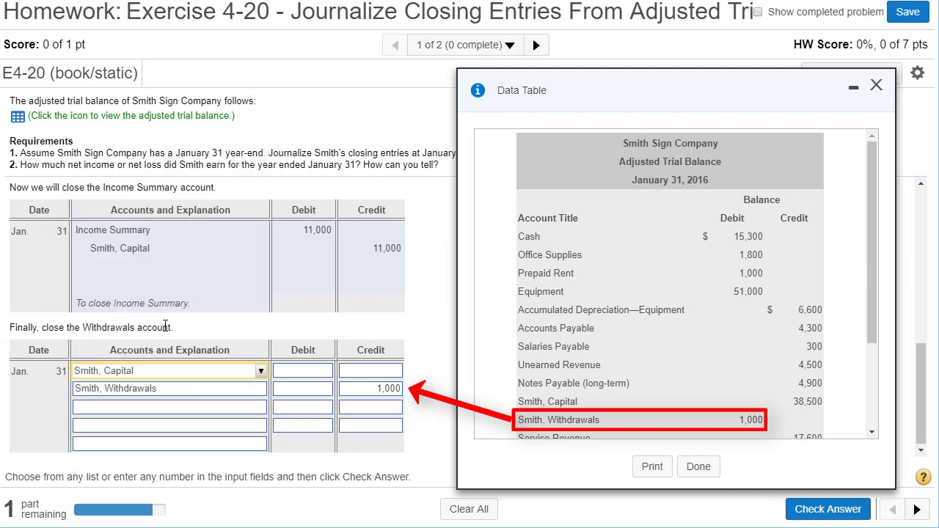
pyautogui.click(297, 375)
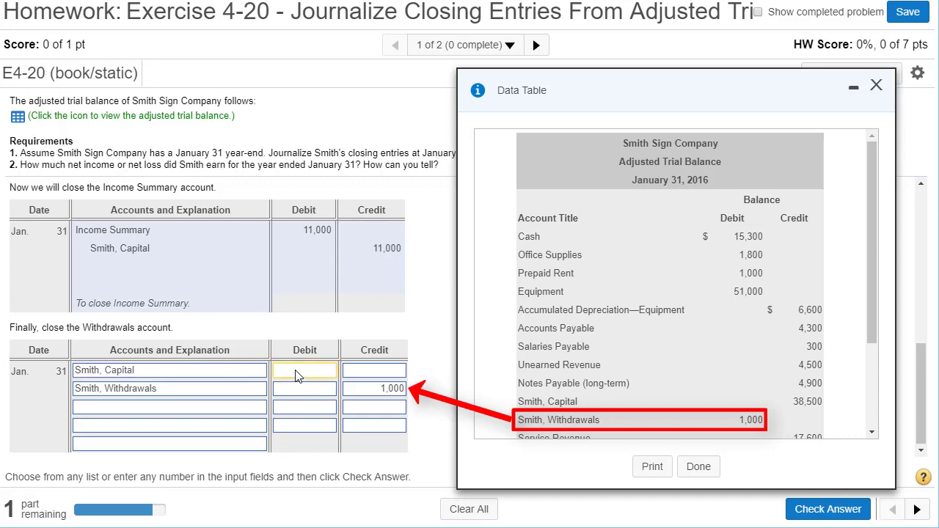
pyautogui.write('1,000')
pyautogui.click(378, 392)
pyautogui.doubleClick(387, 390)
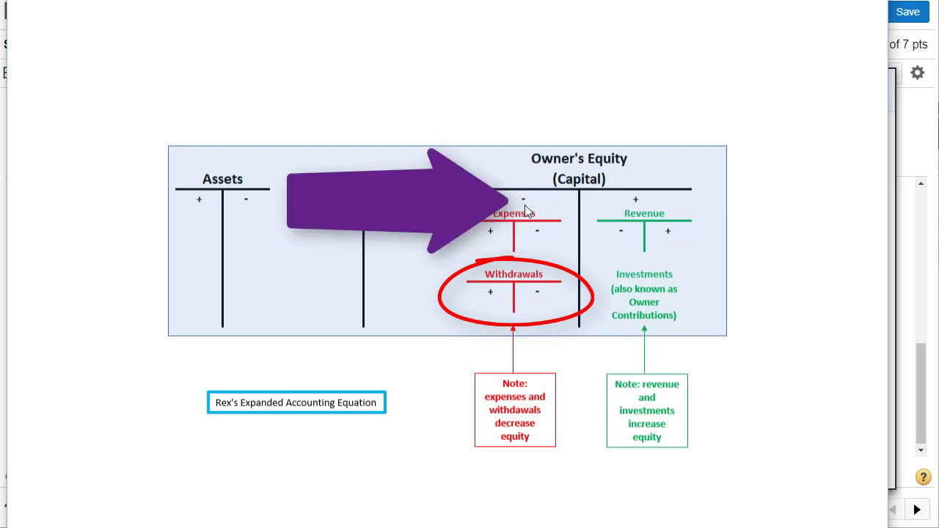
pyautogui.moveTo(461, 0); pyautogui.dragTo(0, 70)
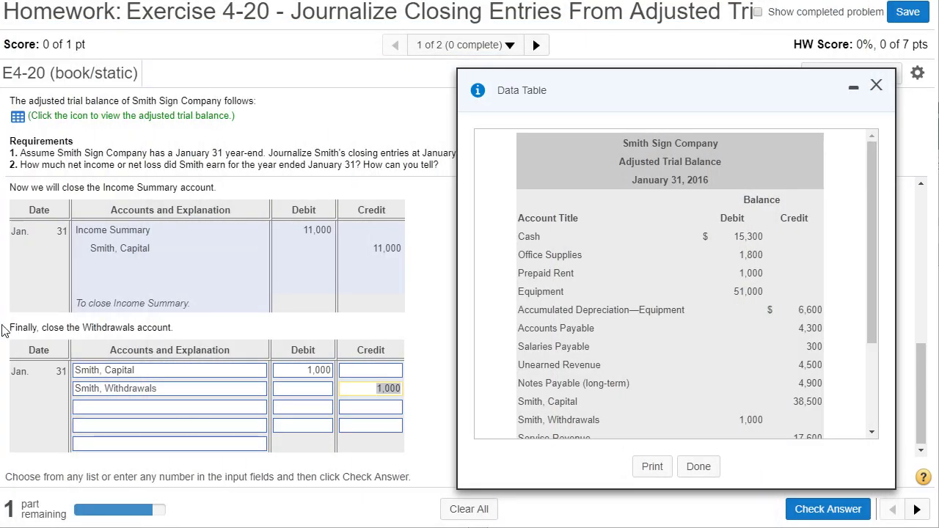
# Step: Set the entry's explanation to "To close Withdrawals.", check the answer, and close the feedback and the trial balance table
pyautogui.click(207, 449)
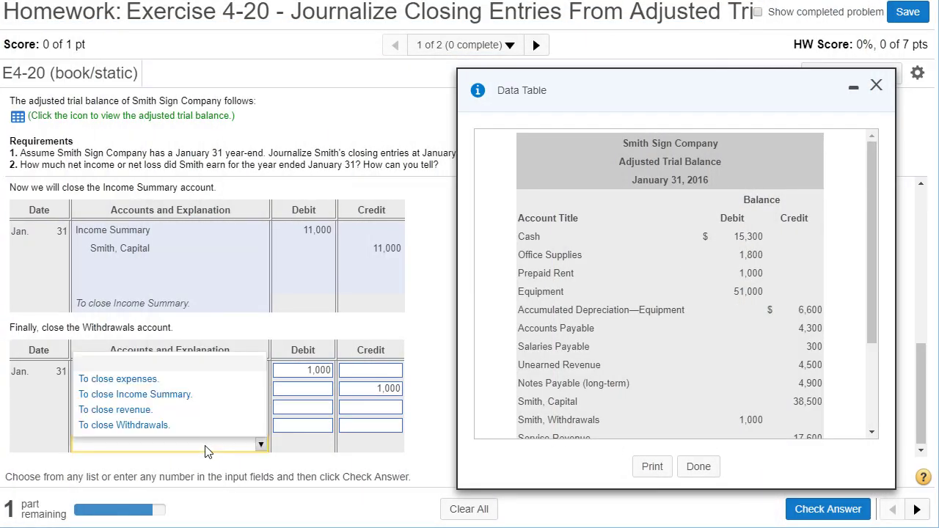
pyautogui.click(120, 427)
pyautogui.click(836, 513)
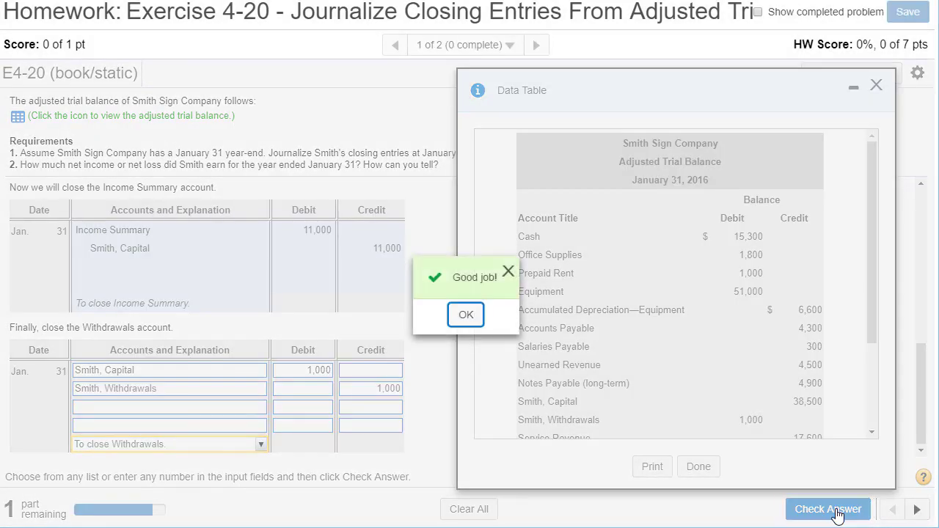
pyautogui.click(467, 322)
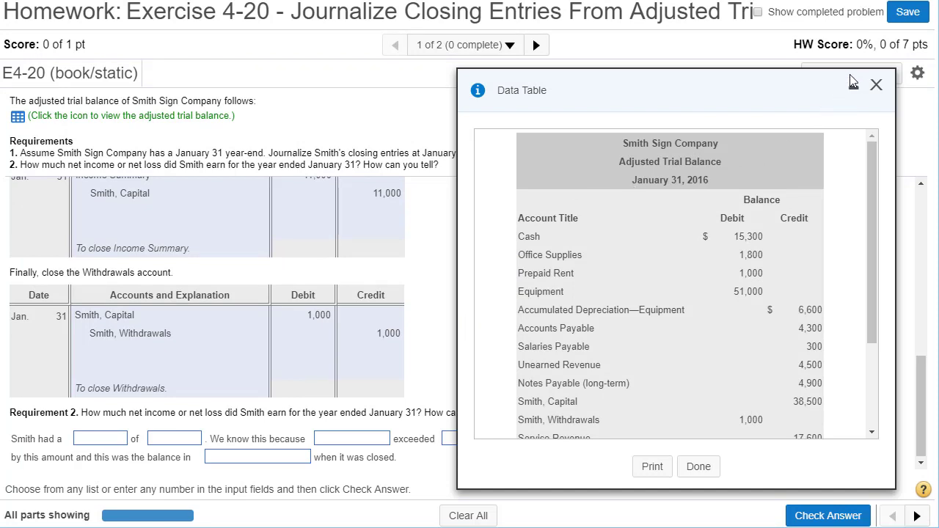
pyautogui.click(876, 85)
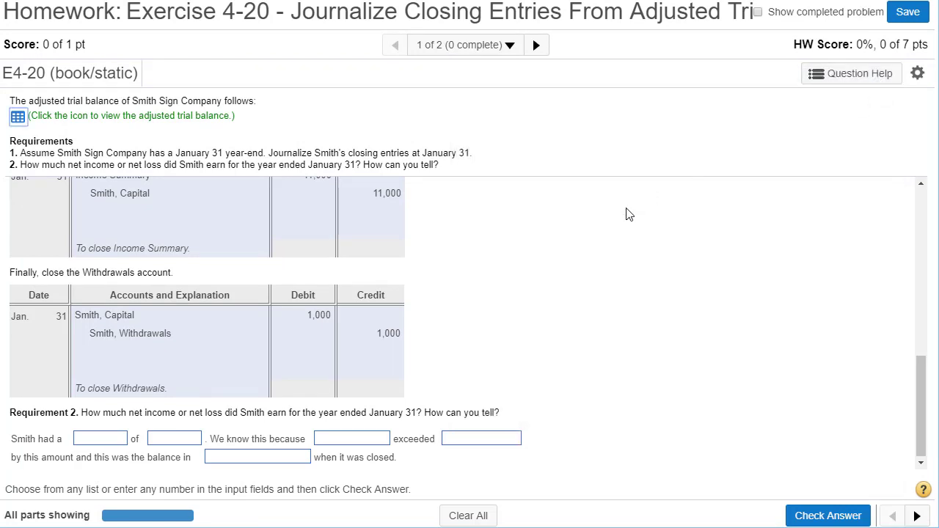
# Step: Reopen the adjusted trial balance to examine service revenue and the expense accounts, and switch to the Income Summary T-account in Excel
pyautogui.click(105, 444)
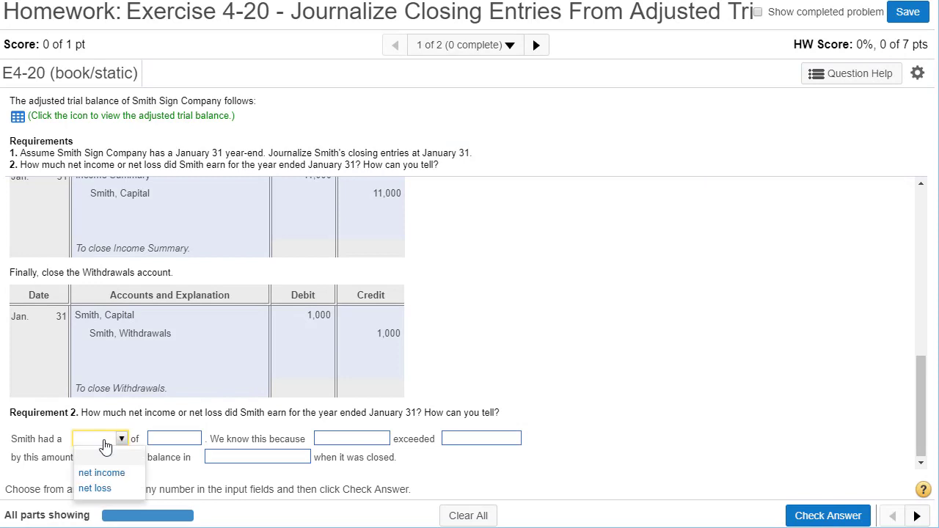
pyautogui.click(492, 358)
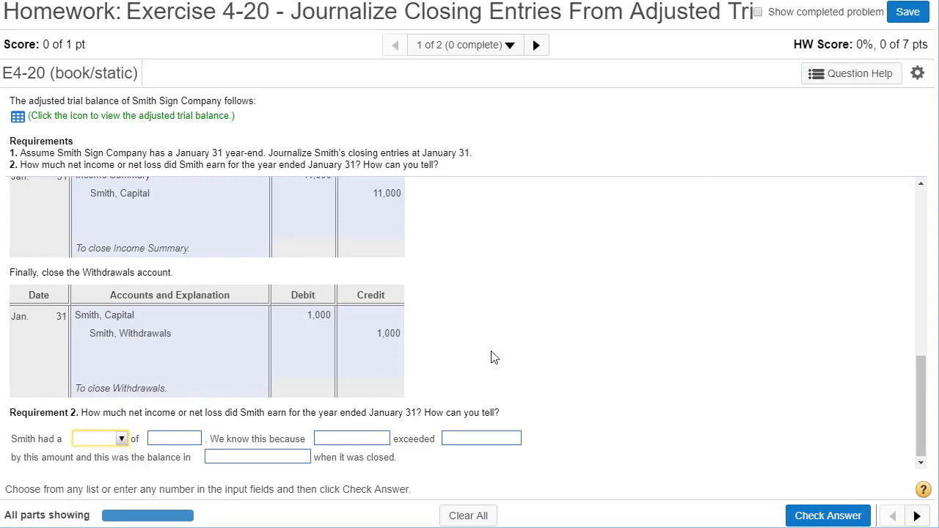
pyautogui.click(17, 117)
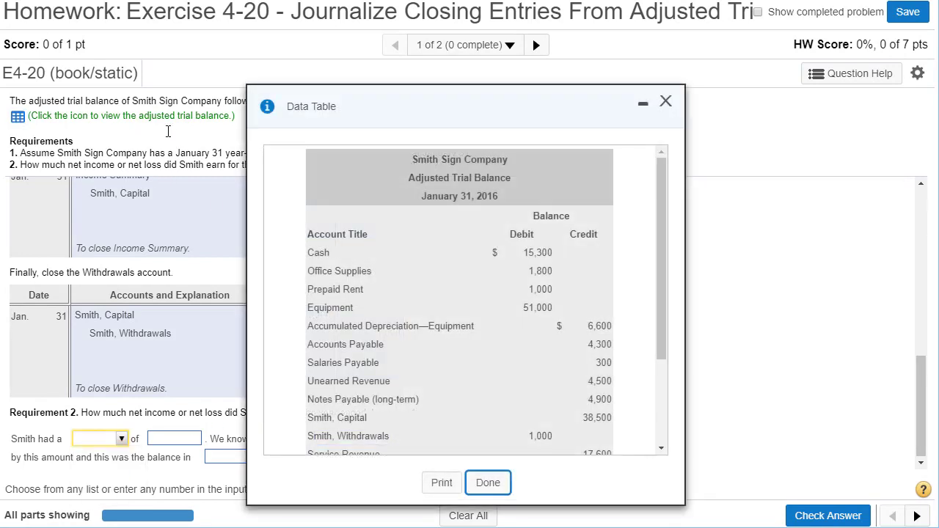
pyautogui.moveTo(472, 110); pyautogui.dragTo(626, 86)
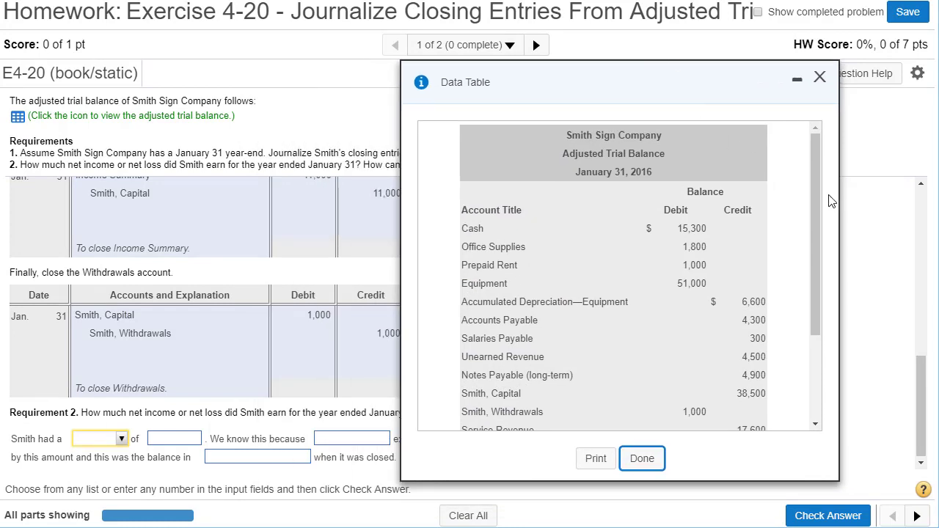
pyautogui.moveTo(818, 205); pyautogui.dragTo(816, 311)
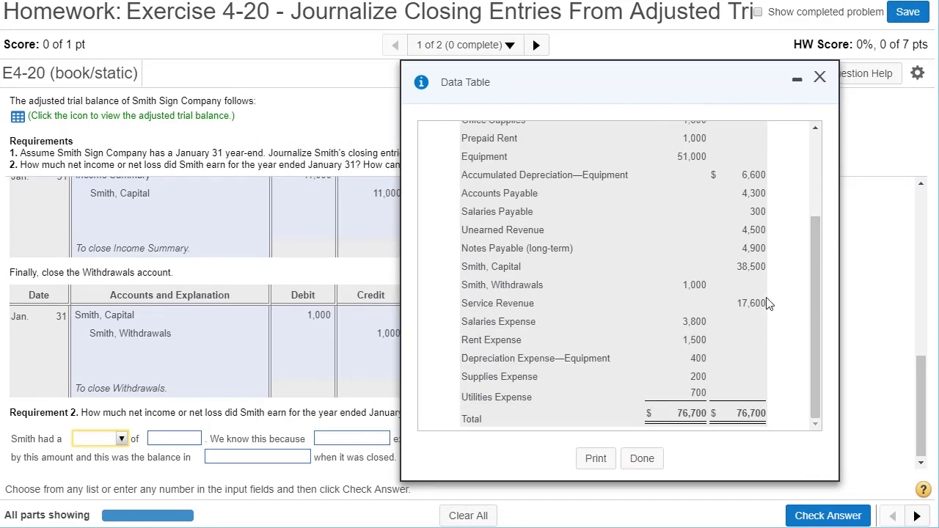
pyautogui.moveTo(737, 301)
pyautogui.mouseDown()
pyautogui.moveTo(783, 299)
pyautogui.moveTo(736, 304)
pyautogui.mouseUp()
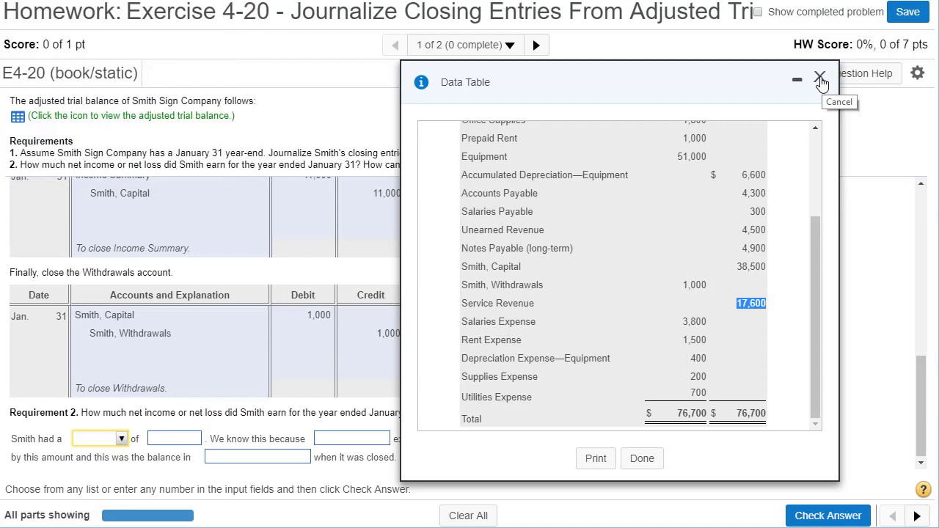
pyautogui.click(820, 79)
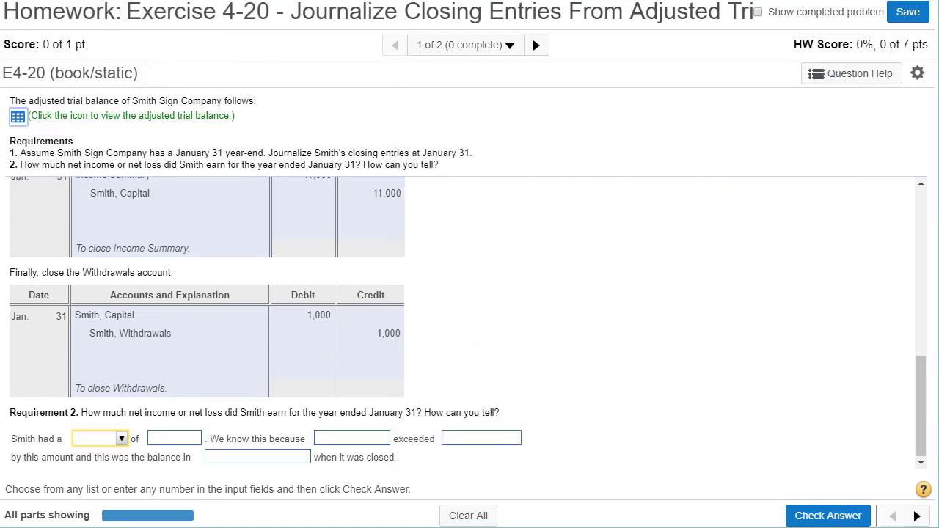
pyautogui.hotkey('alt', 'Tab')
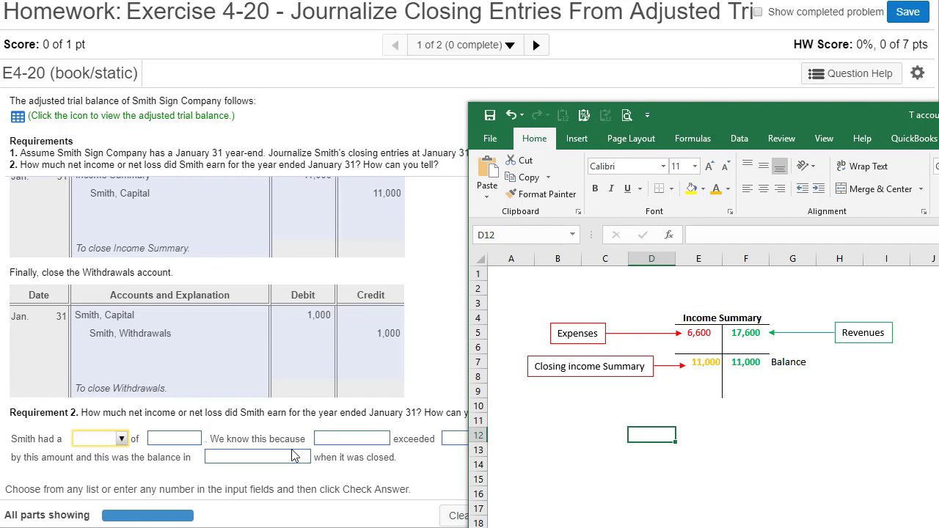
# Step: Switch back to the homework page and answer Requirement 2 with net income of 11000, because service revenue exceeded total expenses
pyautogui.click(91, 445)
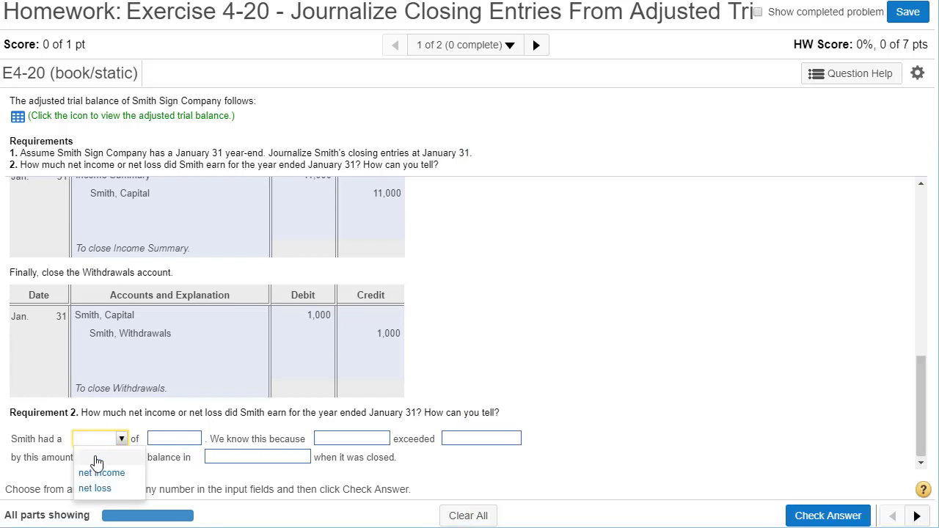
pyautogui.click(101, 473)
pyautogui.click(167, 443)
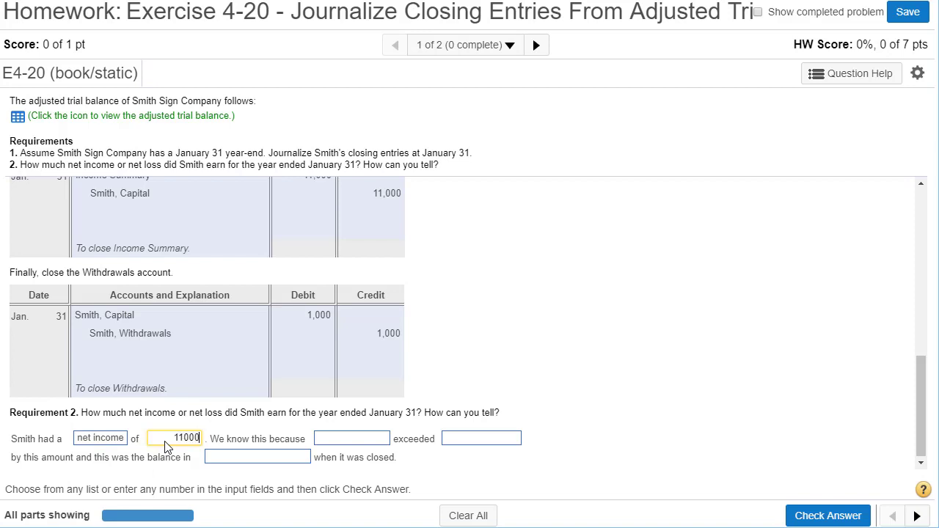
pyautogui.click(352, 439)
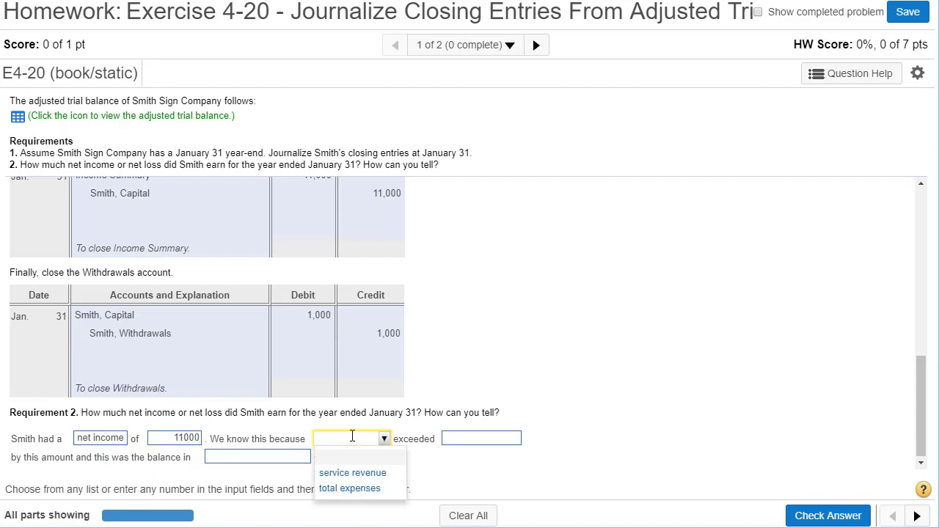
pyautogui.click(356, 475)
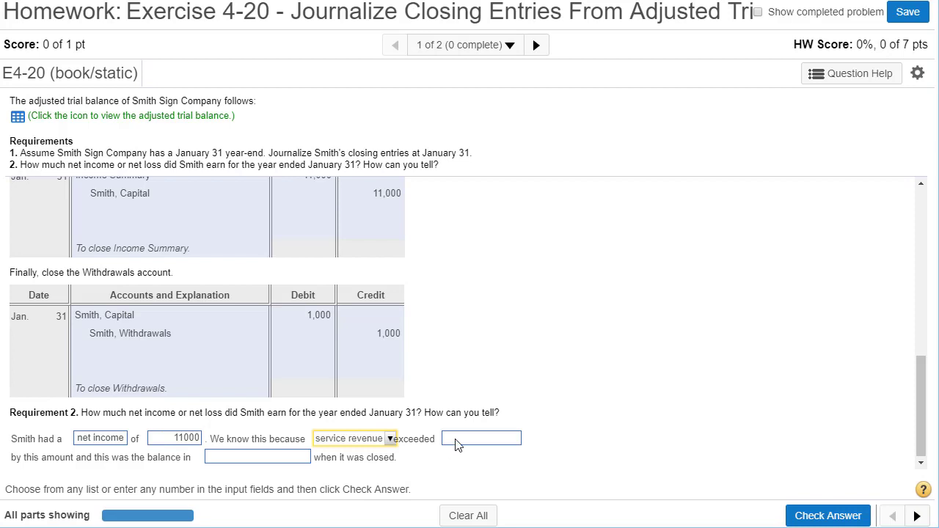
pyautogui.click(455, 441)
pyautogui.click(469, 489)
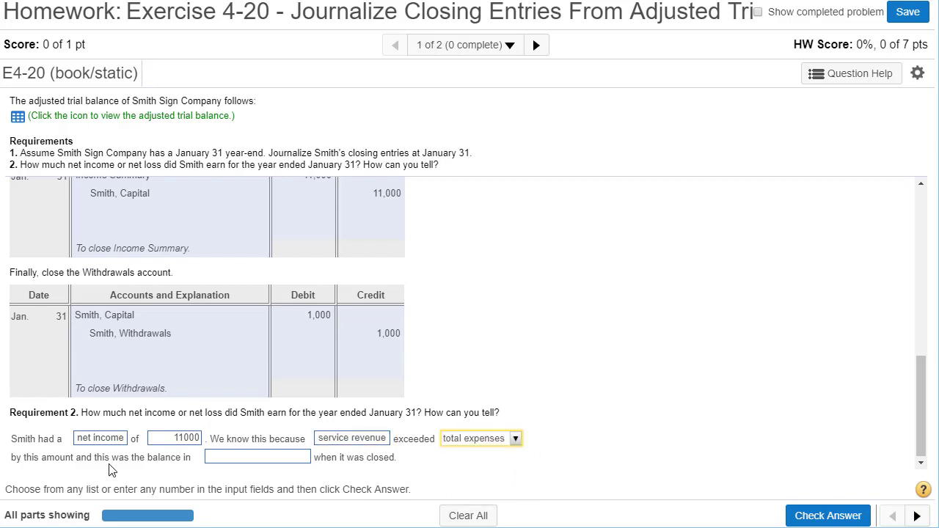
# Step: Choose Income Summary as the account whose balance equalled this amount when it was closed, and check the Requirement 2 answer
pyautogui.click(229, 462)
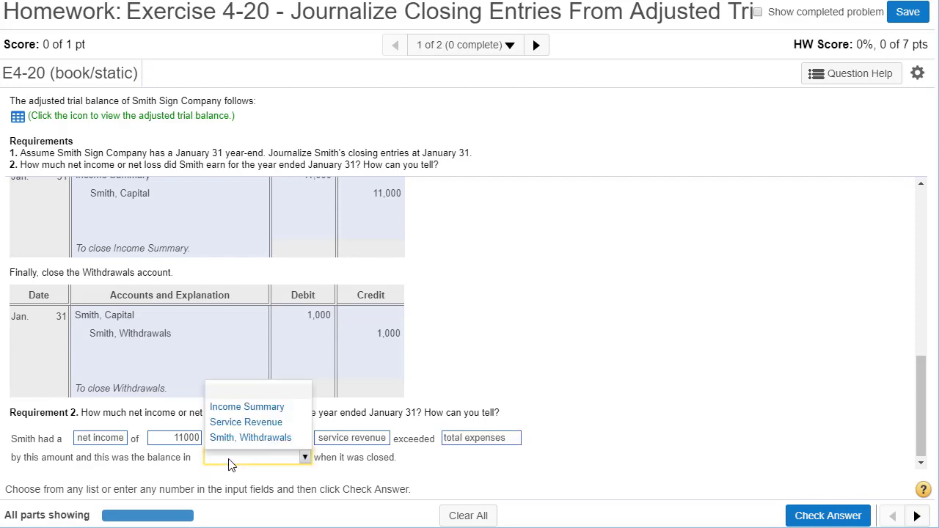
pyautogui.click(254, 408)
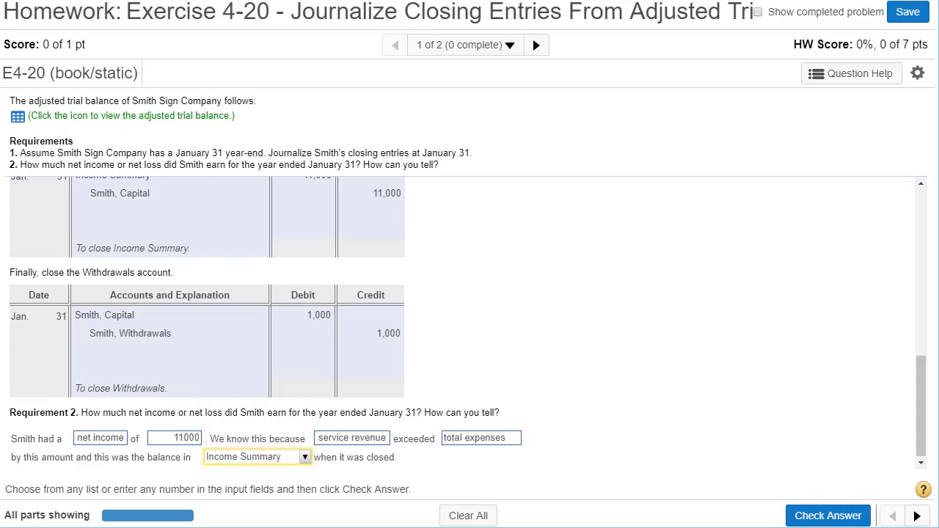
pyautogui.hotkey('alt', 'Tab')
pyautogui.click(828, 517)
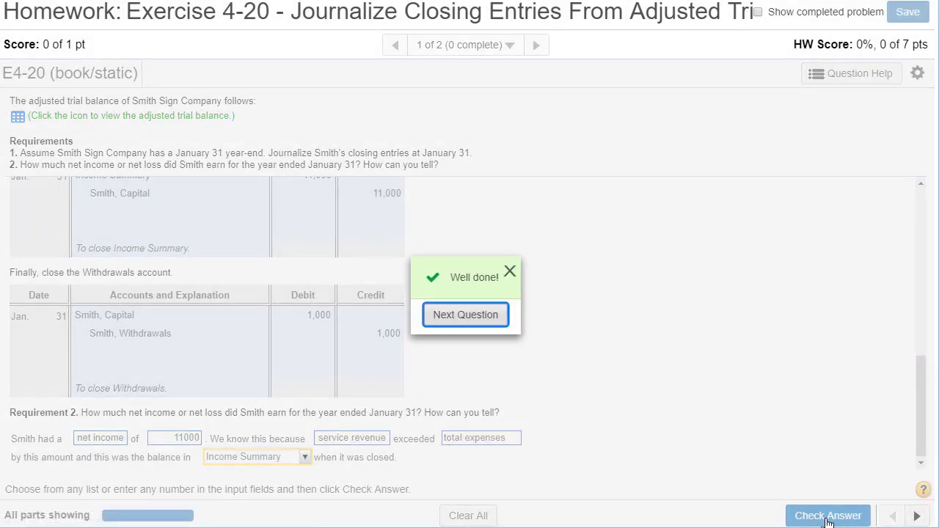